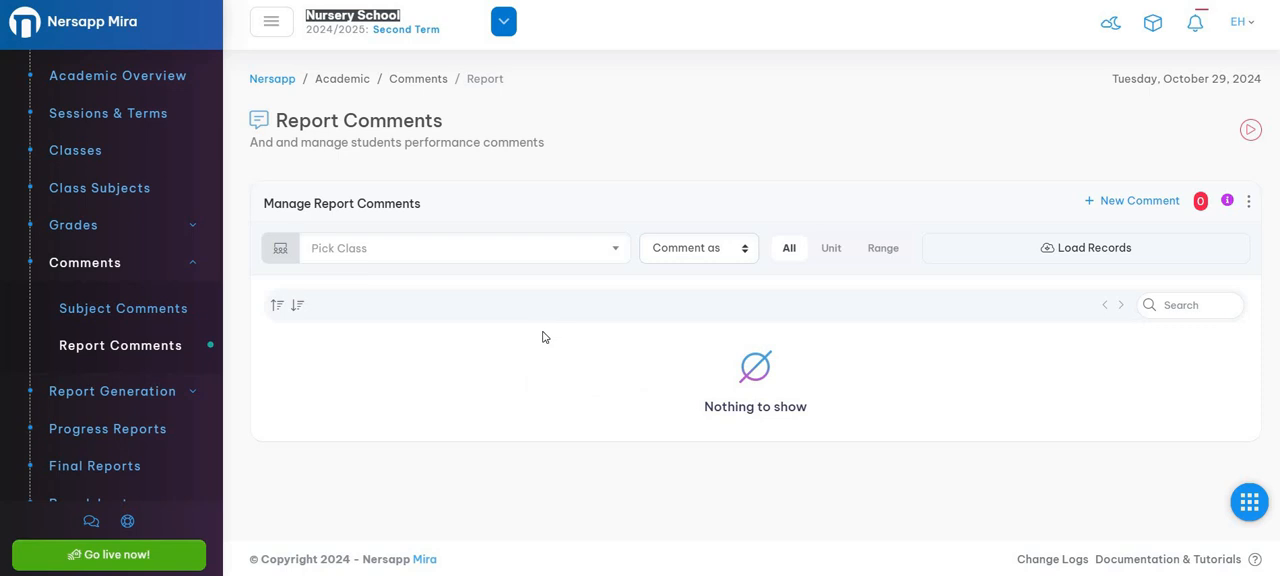
# Step: Load the Basic Educator report comments for class Nursery 1 A and dismiss the results notice
pyautogui.click(458, 255)
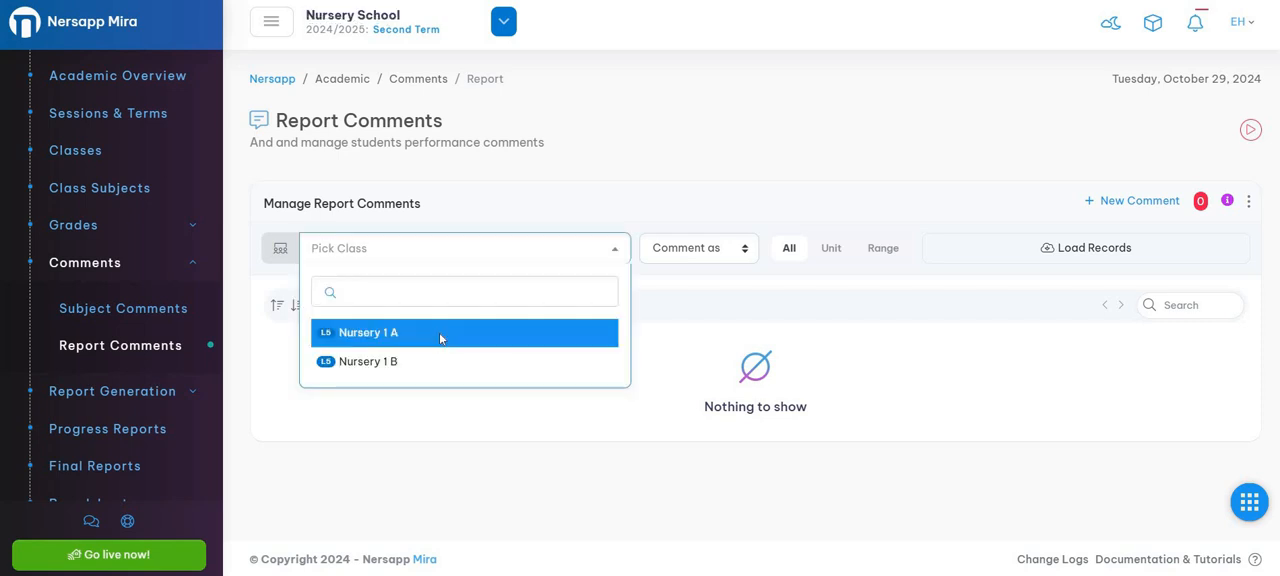
pyautogui.click(440, 336)
pyautogui.click(708, 255)
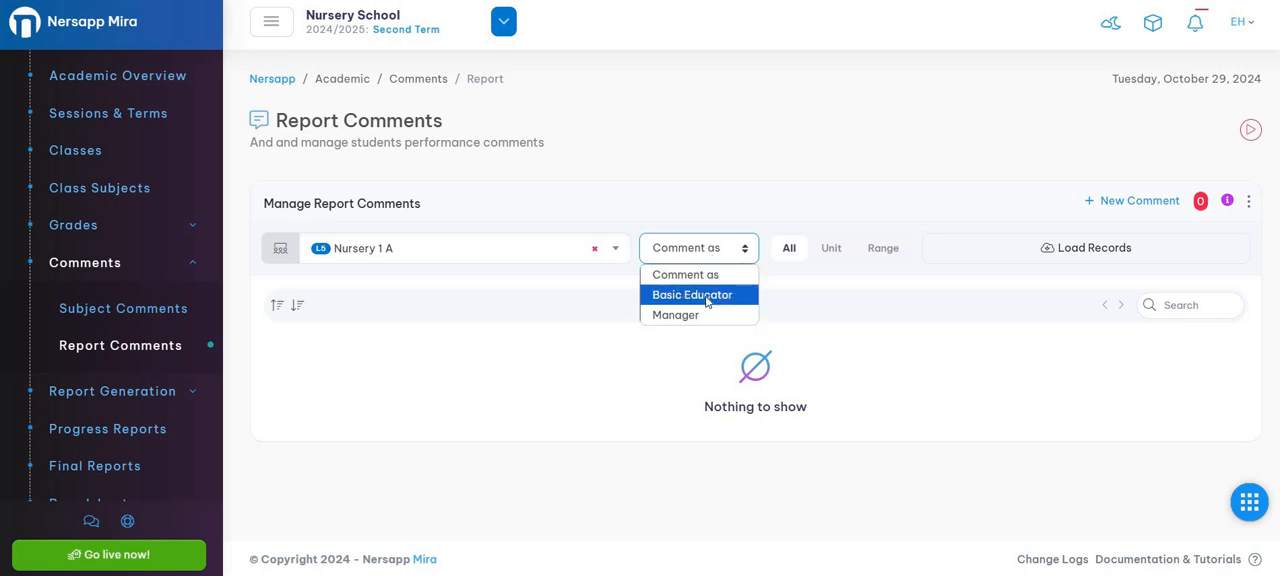
pyautogui.click(707, 296)
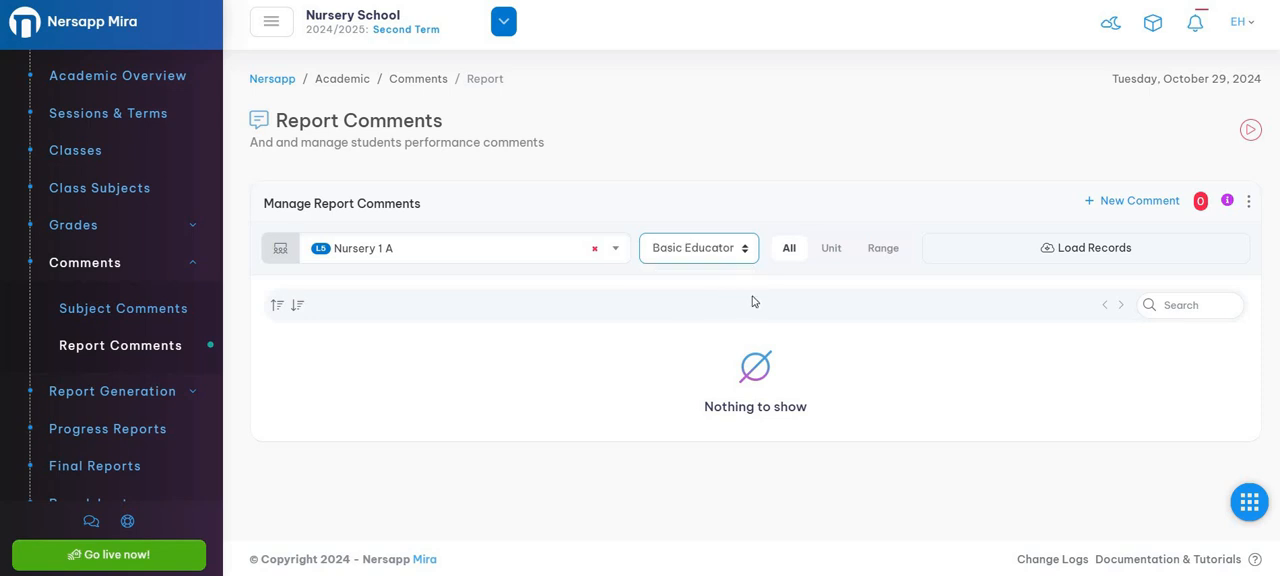
pyautogui.click(1088, 258)
pyautogui.scroll(-2, 794, 271)
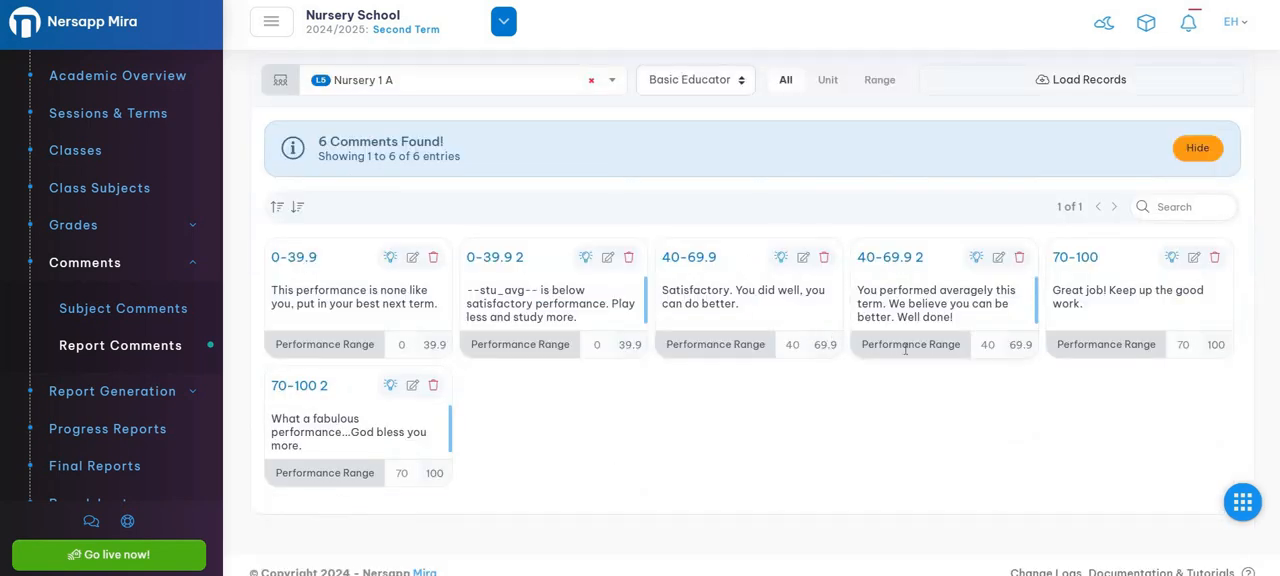
pyautogui.click(1190, 152)
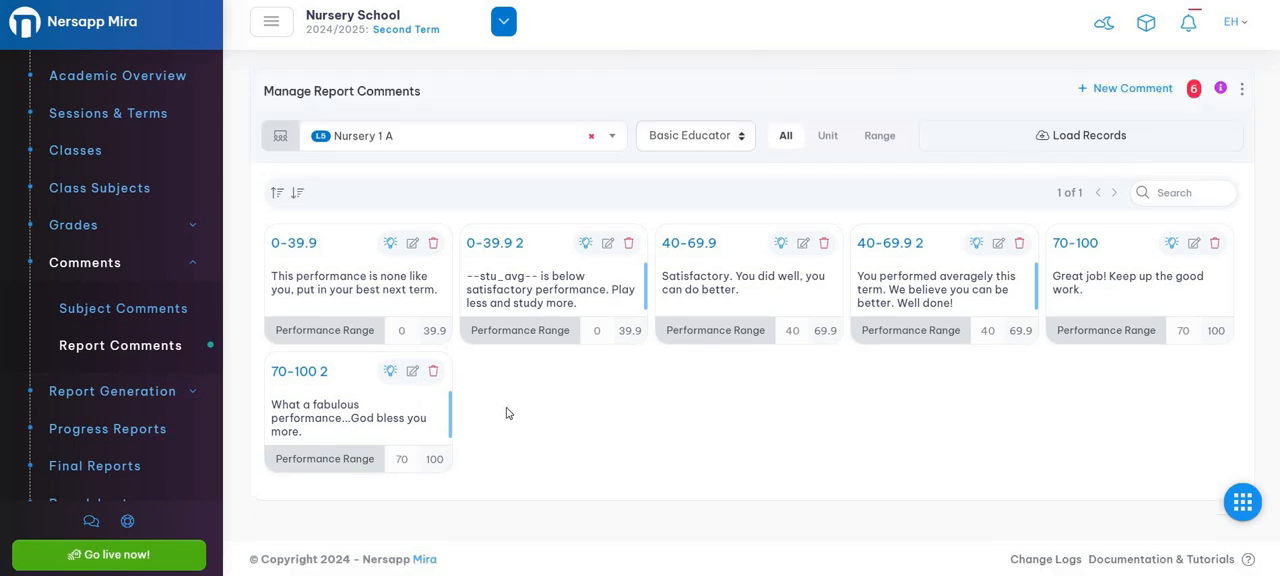
# Step: Load the Manager report comments for the same class and dismiss the results notice
pyautogui.scroll(1, 560, 380)
pyautogui.click(684, 229)
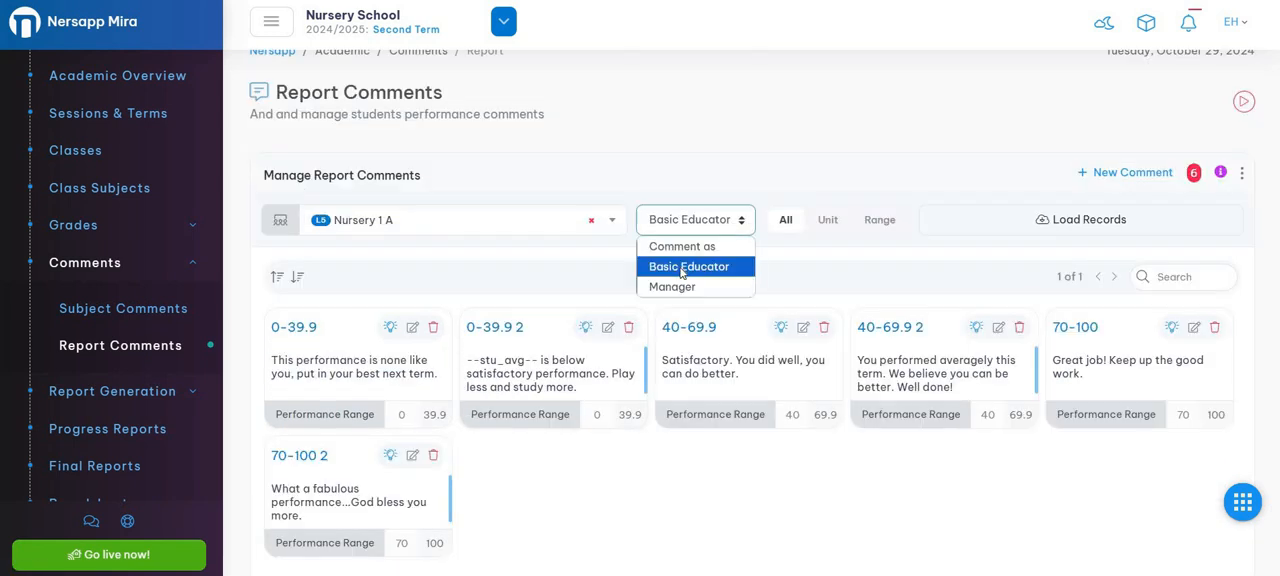
pyautogui.click(680, 287)
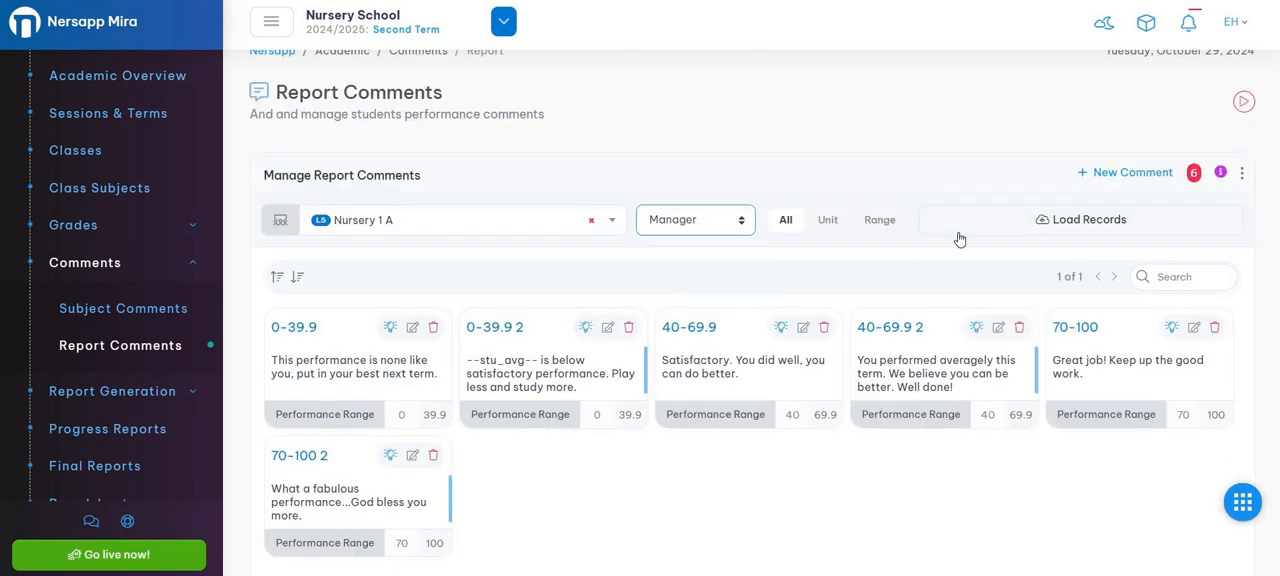
pyautogui.click(1068, 225)
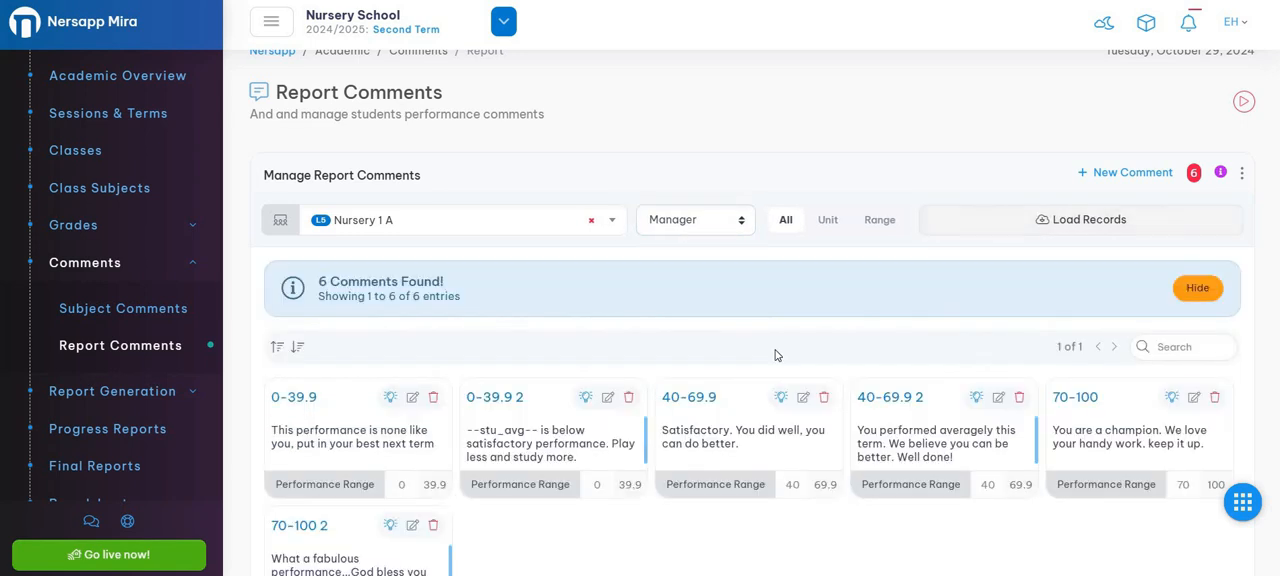
pyautogui.scroll(-2, 422, 305)
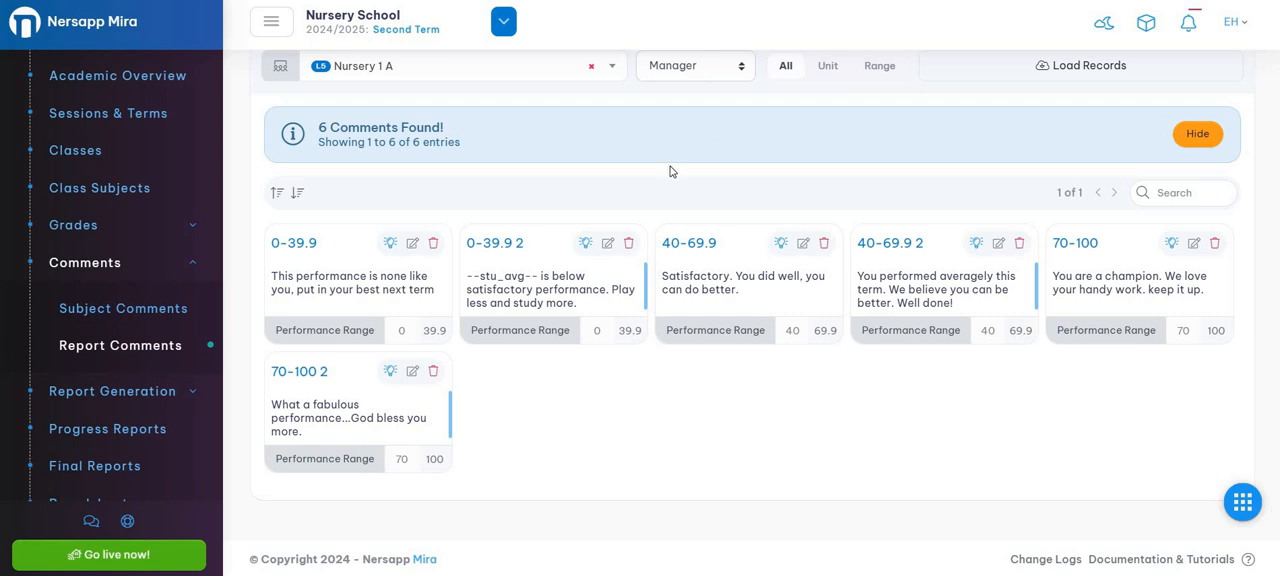
pyautogui.click(1198, 134)
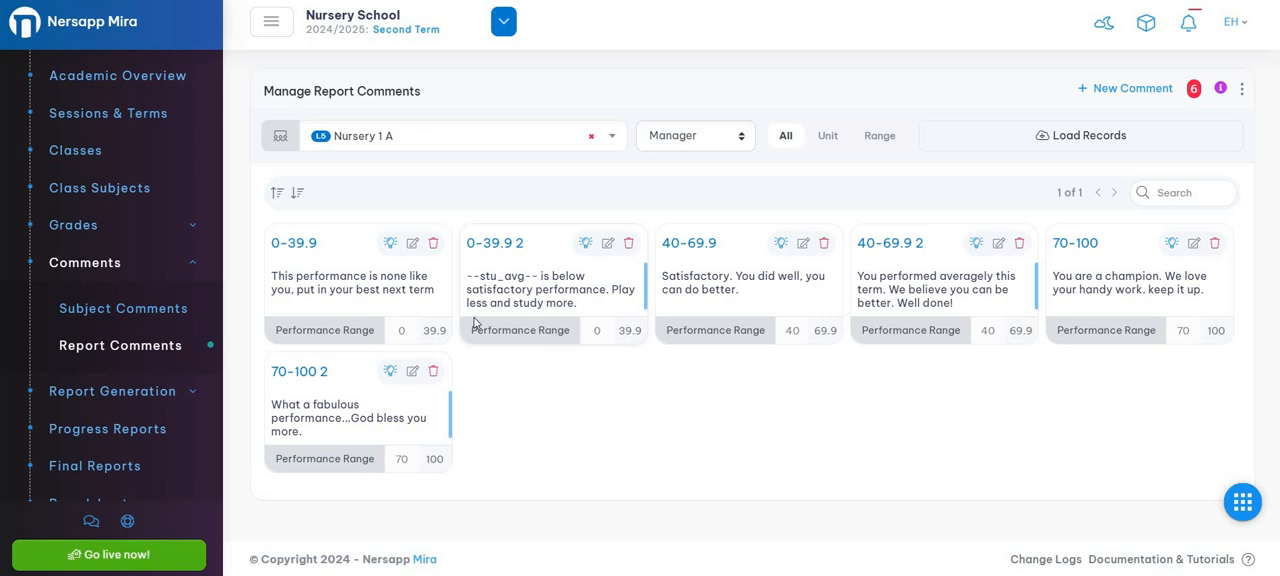
# Step: Toggle the active status of the 0-39.9 comment and toggle it back
pyautogui.click(390, 246)
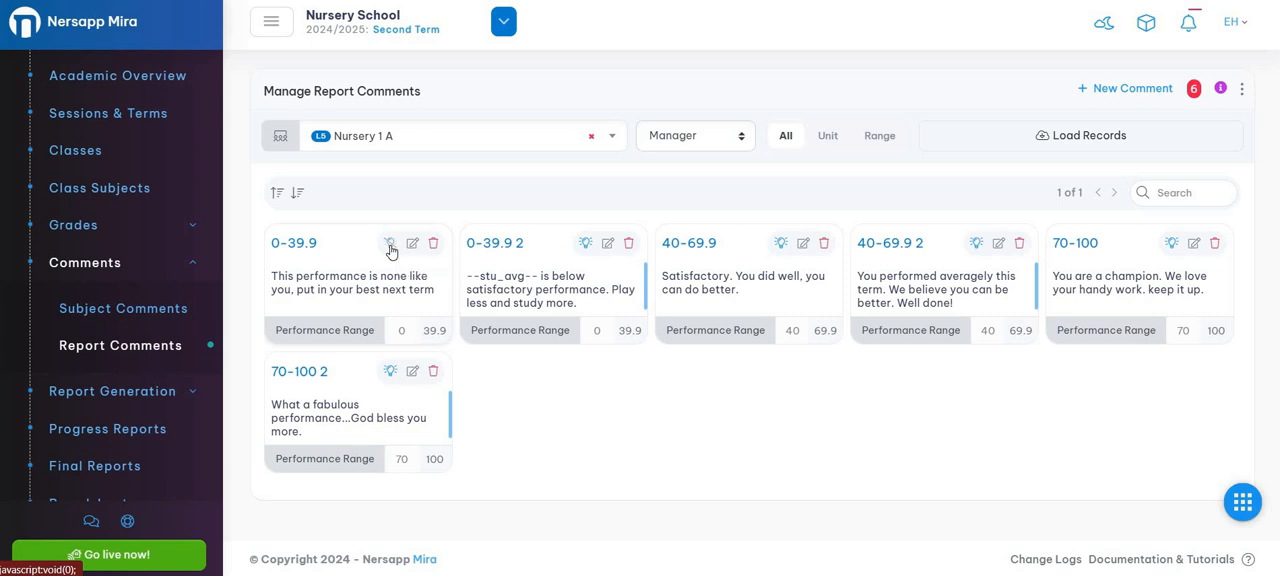
pyautogui.click(390, 246)
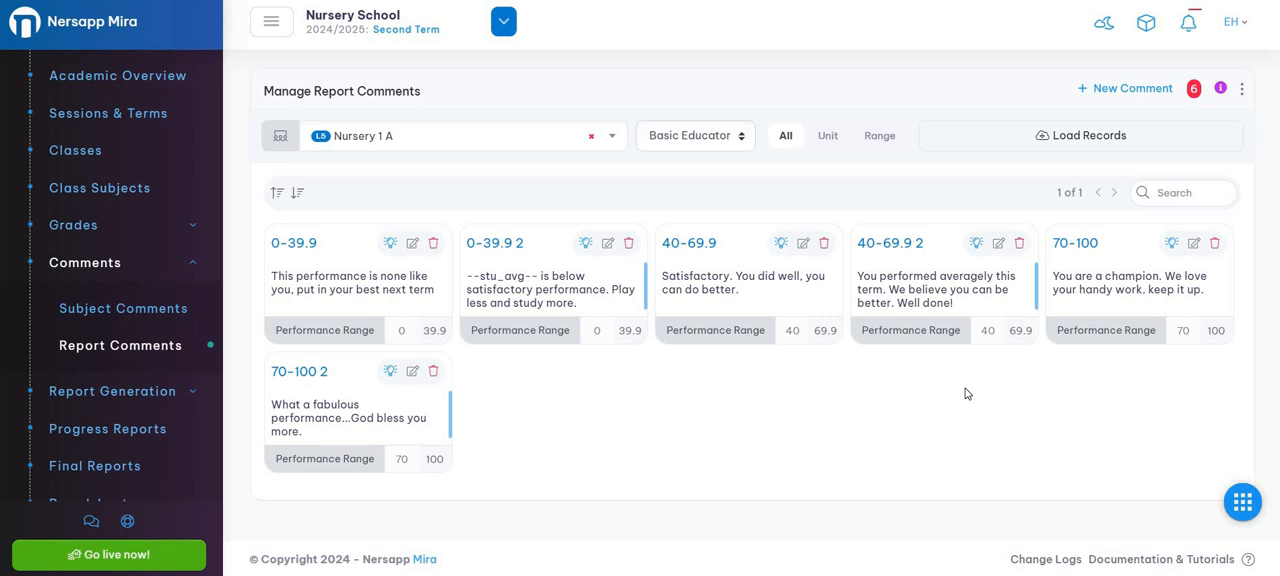
# Step: Start a new report comment entry and give it the title 70-100
pyautogui.click(1131, 90)
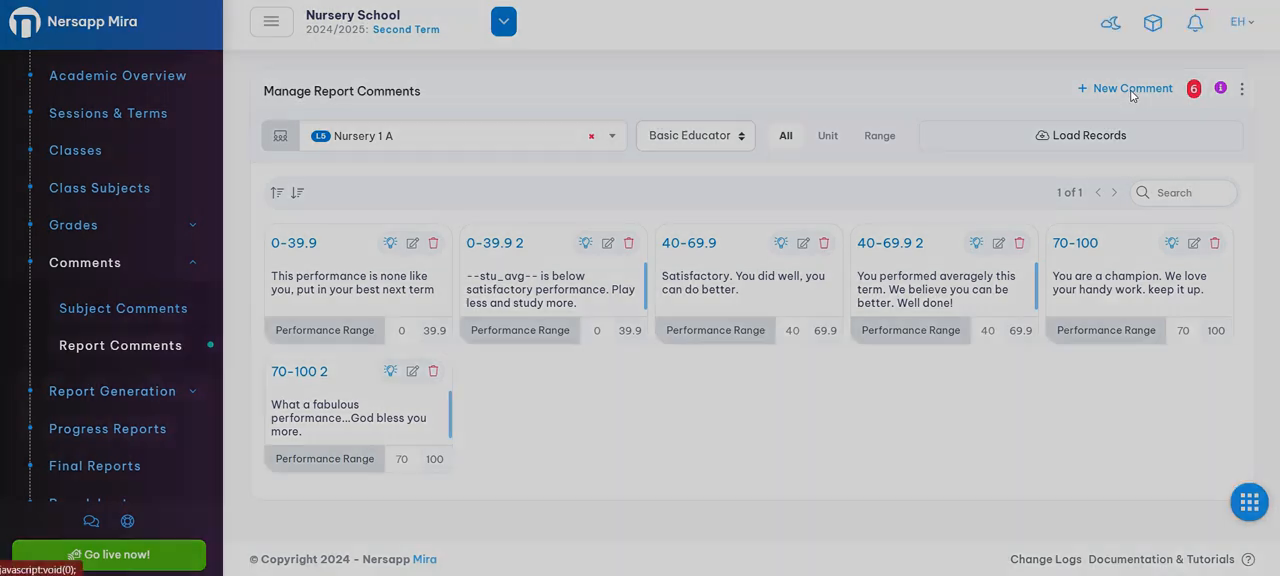
pyautogui.click(497, 129)
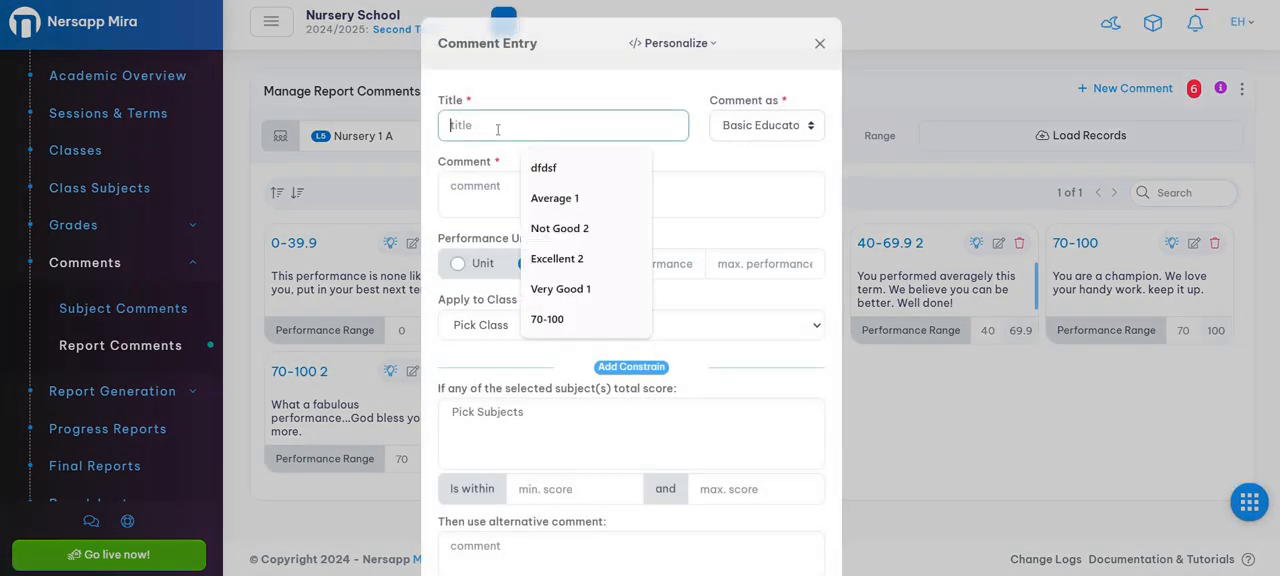
pyautogui.click(465, 182)
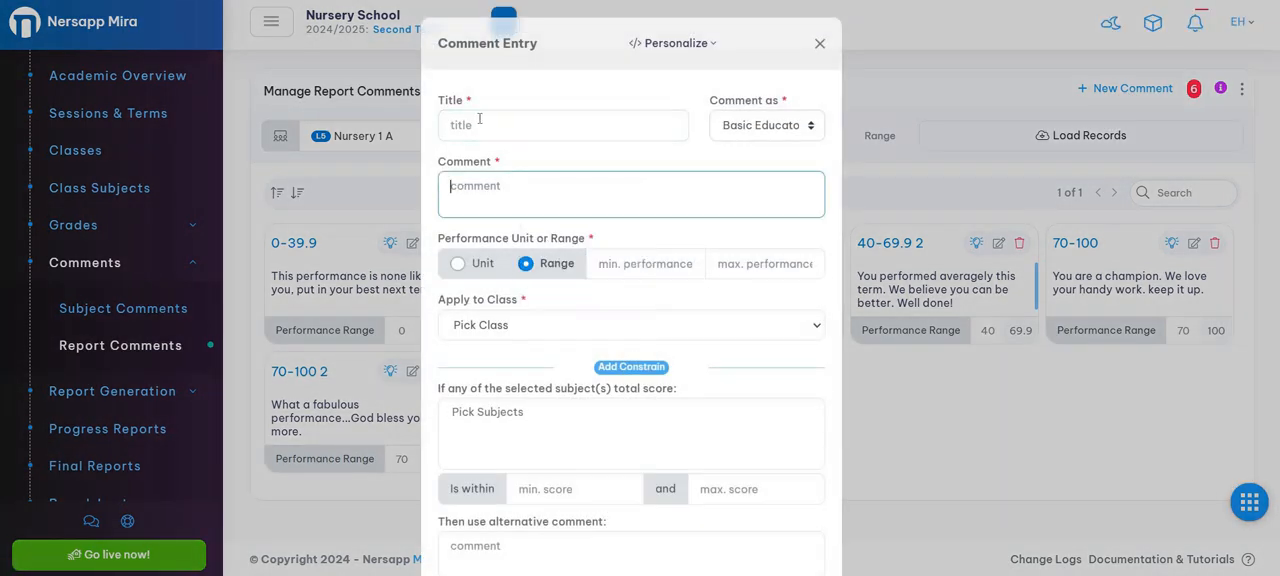
pyautogui.click(481, 117)
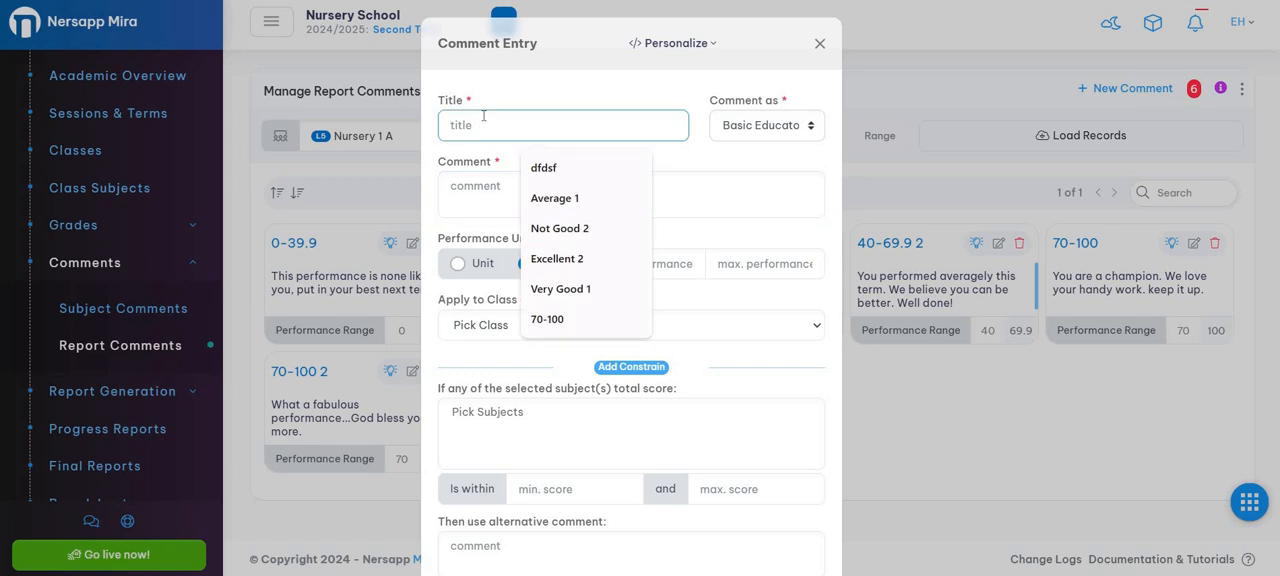
pyautogui.write('70-100')
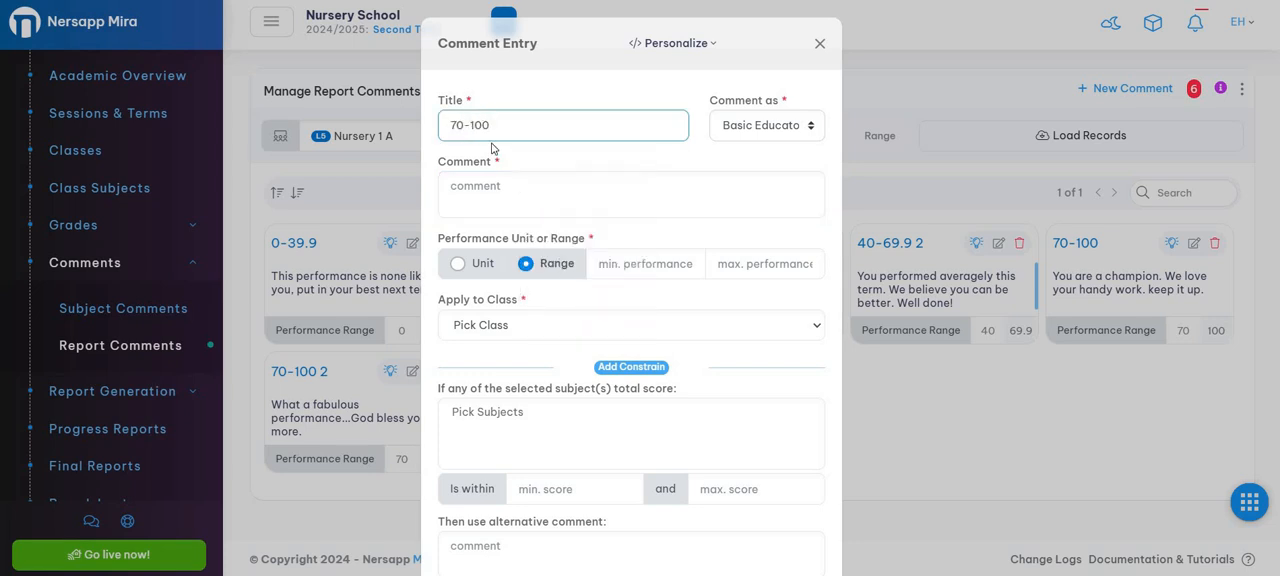
pyautogui.click(514, 183)
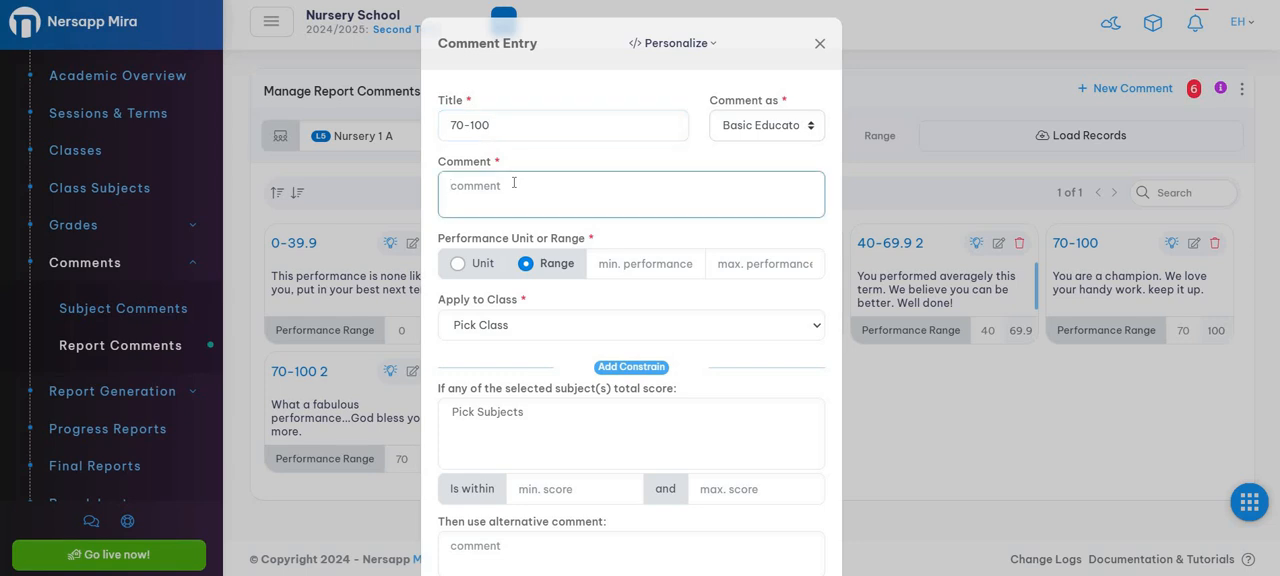
pyautogui.write('What a fabulous result. He is a great student.')
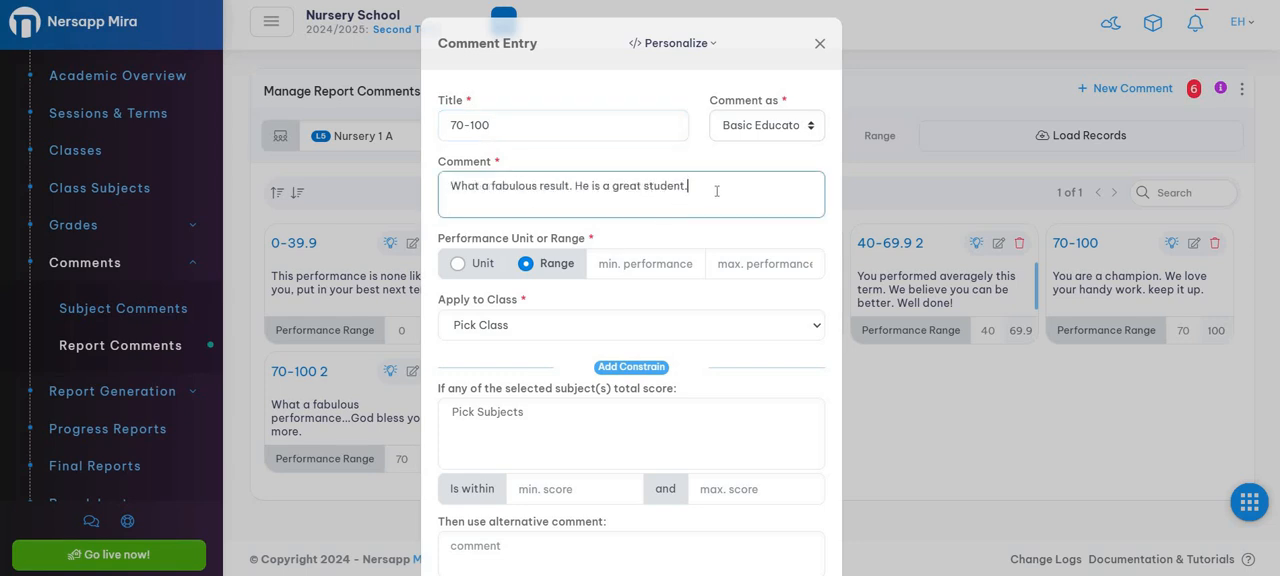
pyautogui.hotkey('ctrl', 'a')
pyautogui.press('BackSpace')
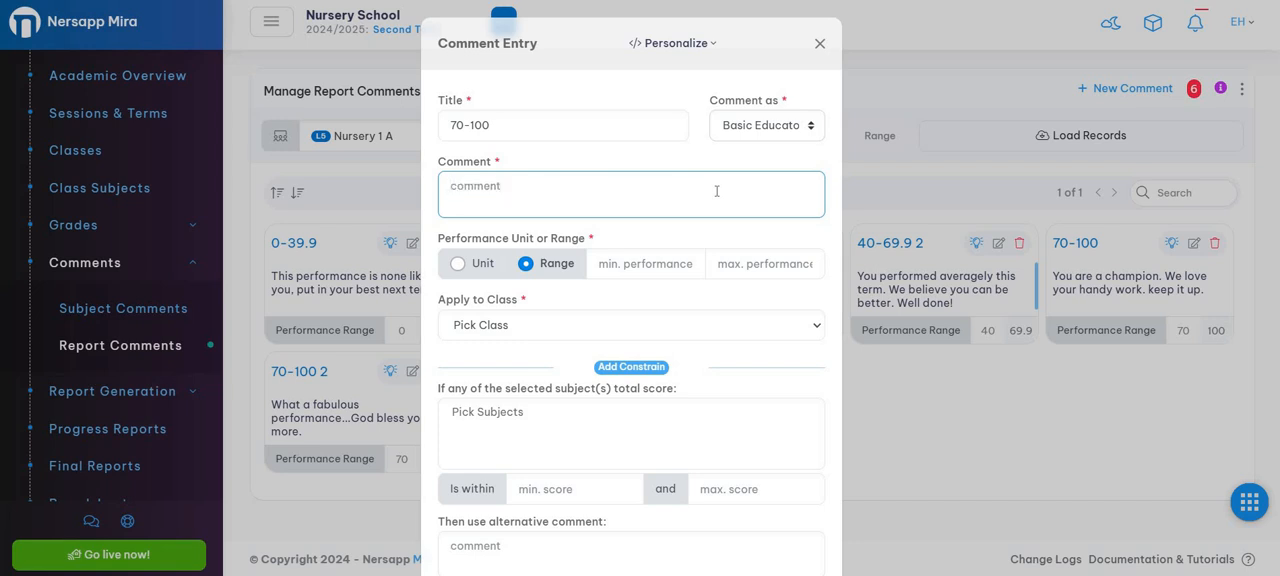
# Step: Write the comment "Well done --fname--, outstanding, keep it up.", inserting the first-name placeholder as the personalized part
pyautogui.write('Well done')
pyautogui.click(700, 43)
pyautogui.click(700, 182)
pyautogui.write('. Kee')
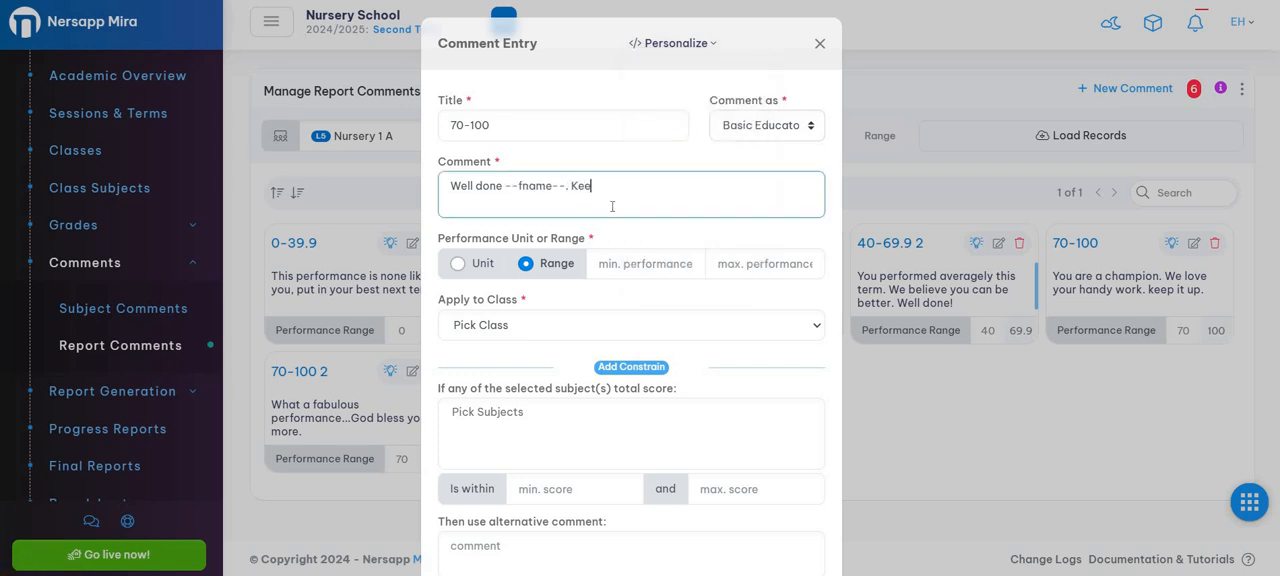
pyautogui.write('p it up,')
pyautogui.press('BackSpace')
pyautogui.press('BackSpace')
pyautogui.press('BackSpace')
pyautogui.press('BackSpace')
pyautogui.press('BackSpace')
pyautogui.press('BackSpace')
pyautogui.press('BackSpace')
pyautogui.press('BackSpace')
pyautogui.press('BackSpace')
pyautogui.press('BackSpace')
pyautogui.press('BackSpace')
pyautogui.press('BackSpace')
pyautogui.press('BackSpace')
pyautogui.write('out')
pyautogui.press('BackSpace')
pyautogui.press('BackSpace')
pyautogui.press('BackSpace')
pyautogui.press('BackSpace')
pyautogui.press('BackSpace')
pyautogui.press('BackSpace')
pyautogui.write('-, outstanding, keep it up.')
# Step: Set the comment's performance criterion to Unit with a value of 70
pyautogui.moveTo(460, 241); pyautogui.dragTo(577, 238)
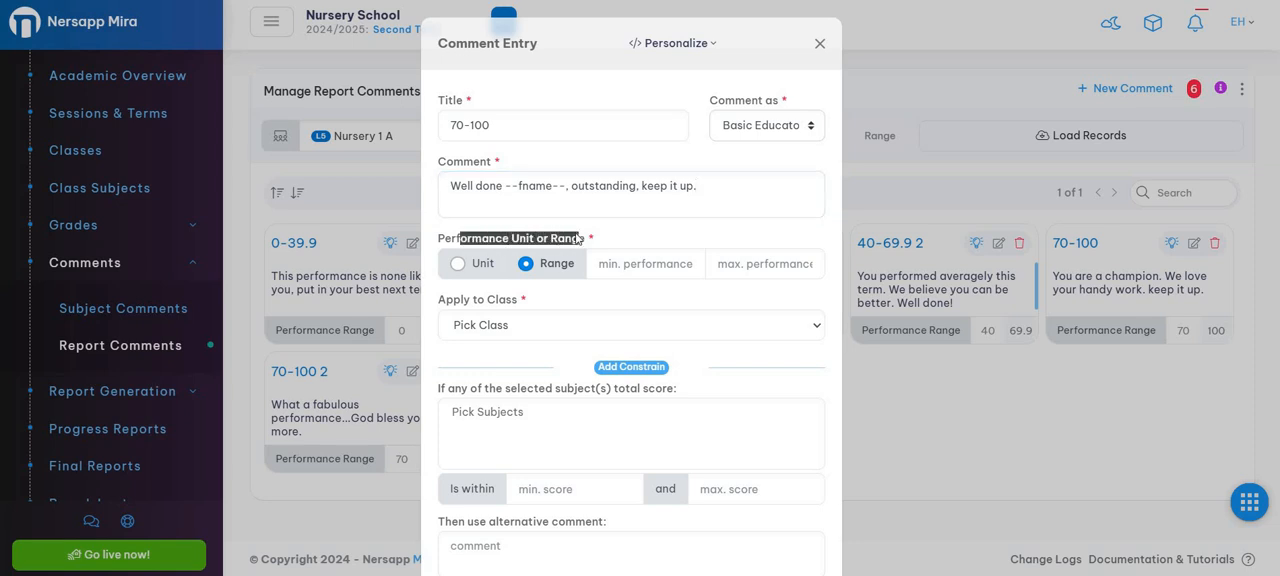
pyautogui.click(537, 244)
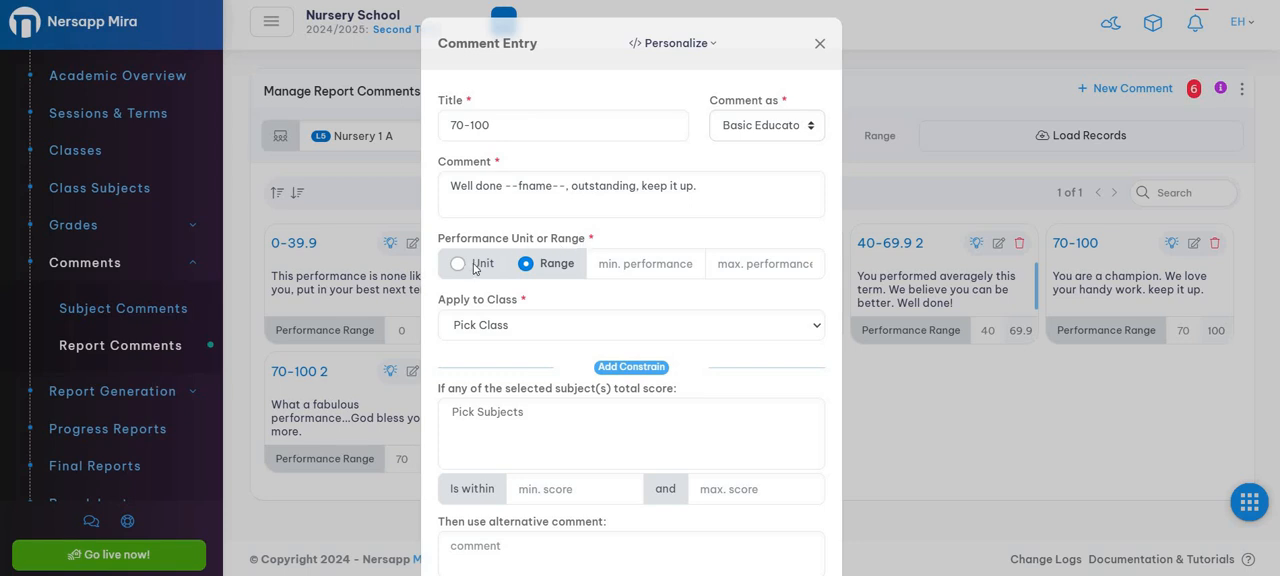
pyautogui.click(478, 266)
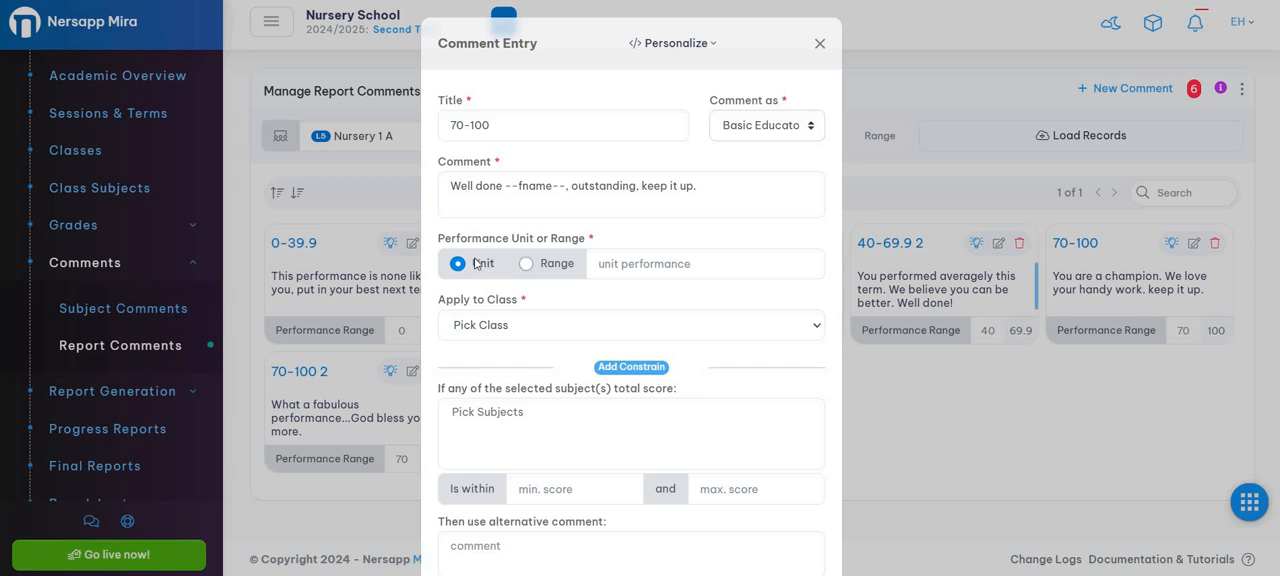
pyautogui.click(611, 262)
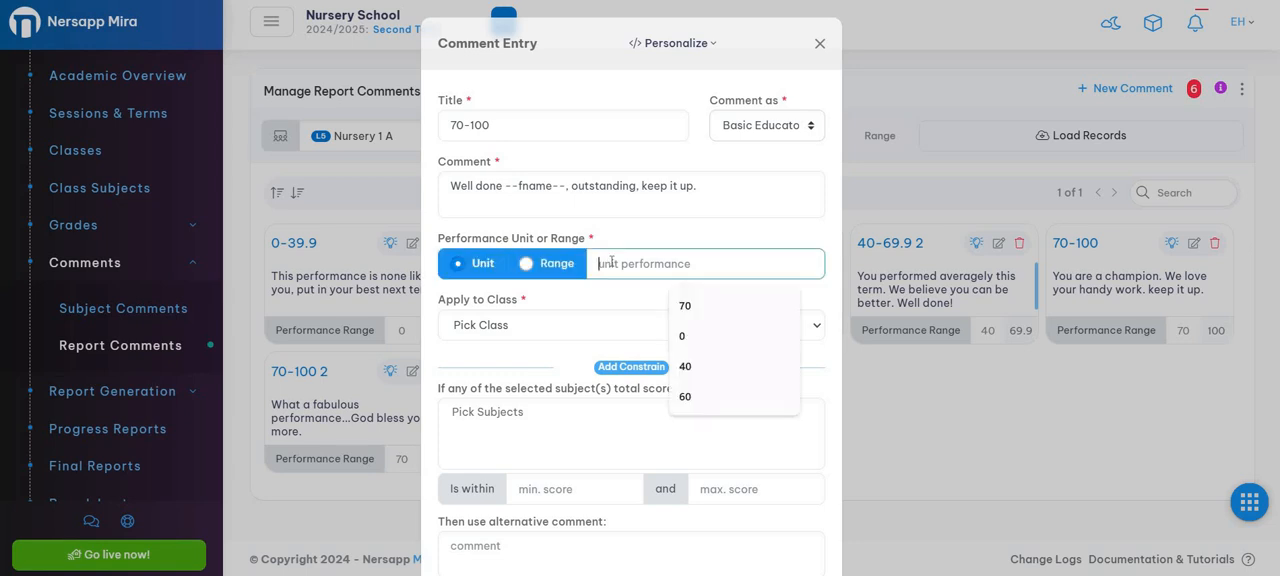
pyautogui.write('70')
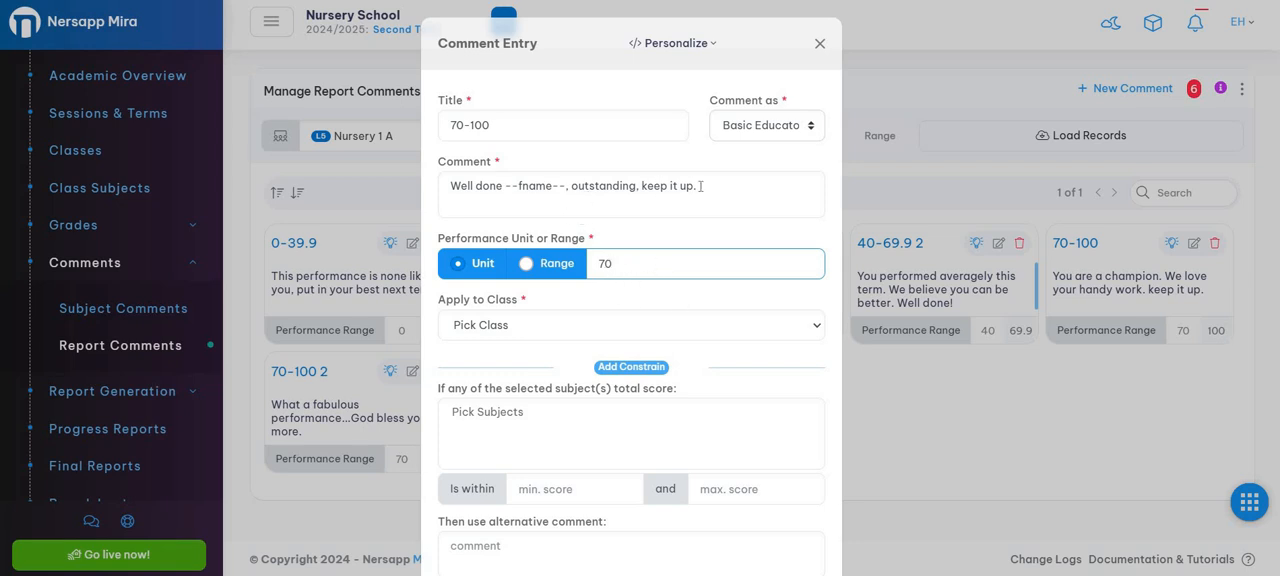
# Step: Change the performance criterion to Range and set the maximum performance to 100
pyautogui.moveTo(698, 186); pyautogui.dragTo(461, 186)
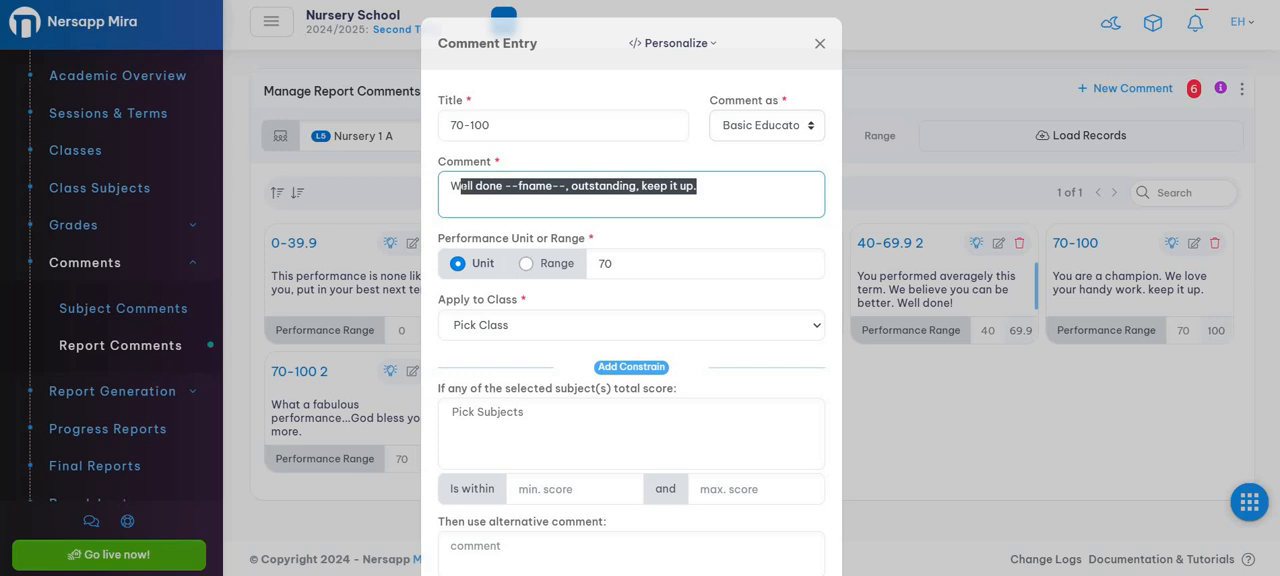
pyautogui.click(527, 264)
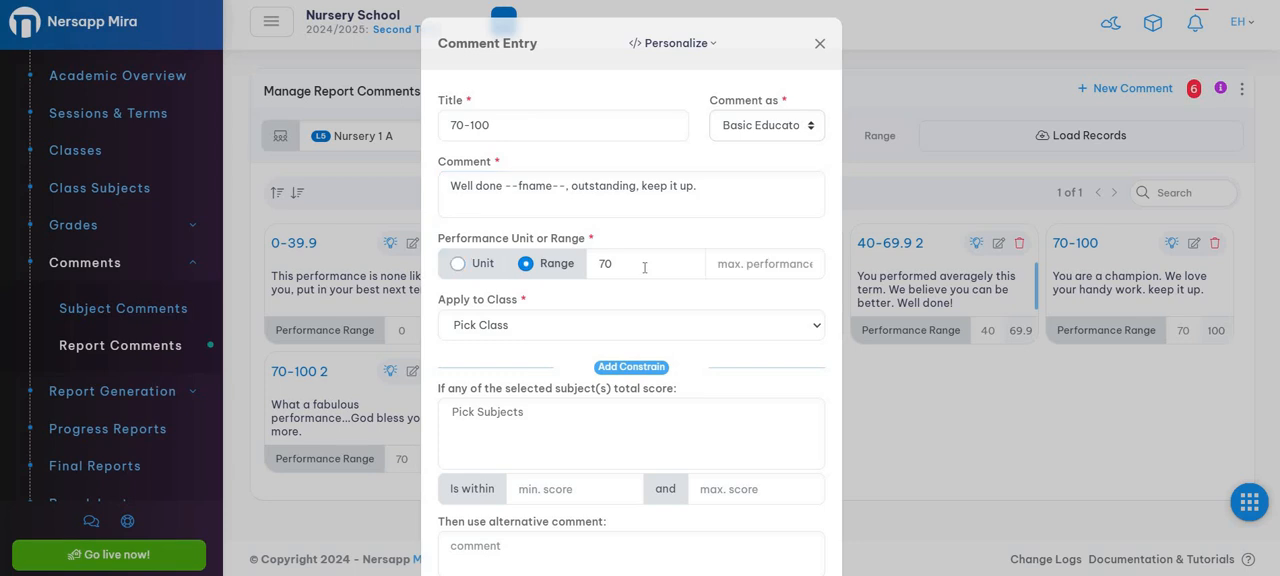
pyautogui.click(680, 268)
pyautogui.click(760, 258)
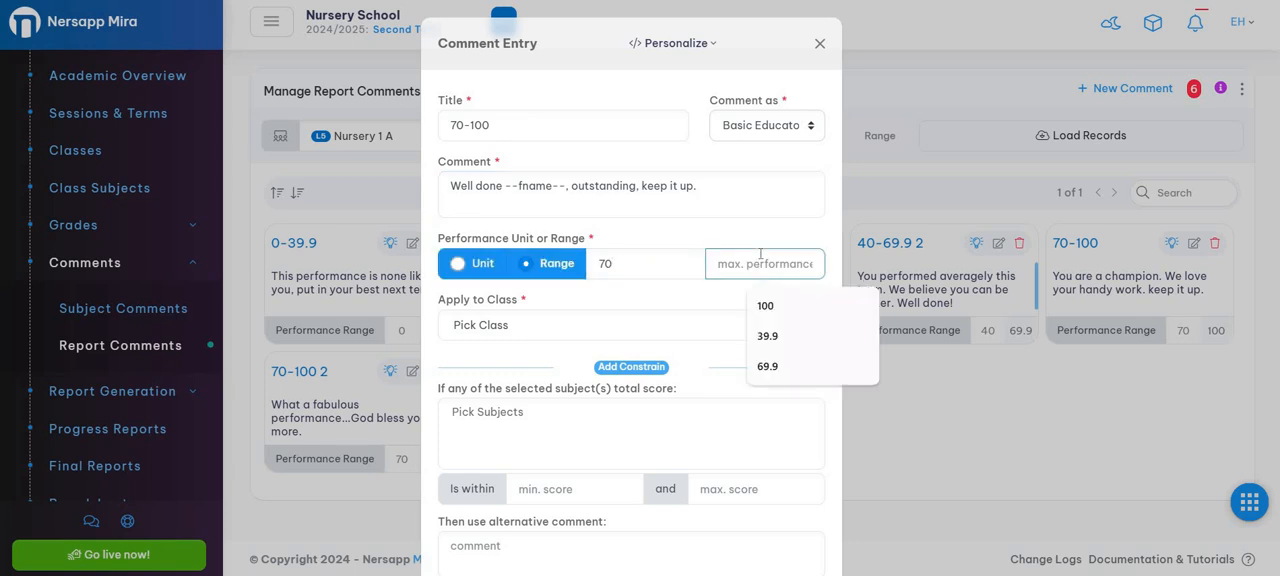
pyautogui.write('100')
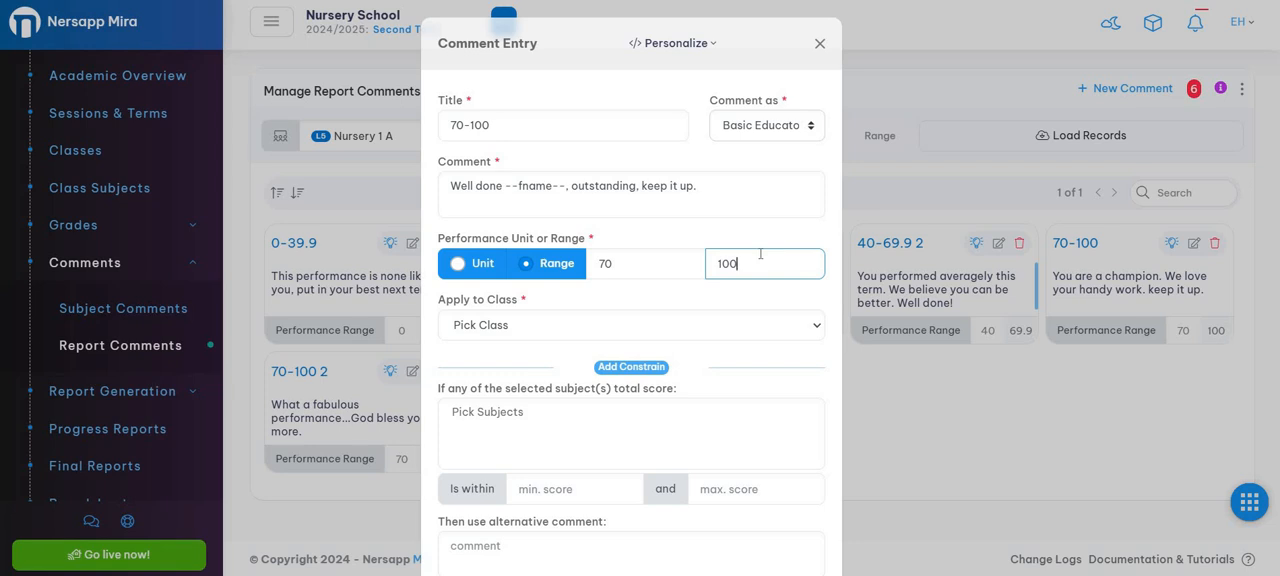
# Step: Apply the new comment to the class Nursery 1 A - L5
pyautogui.moveTo(703, 187); pyautogui.dragTo(461, 195)
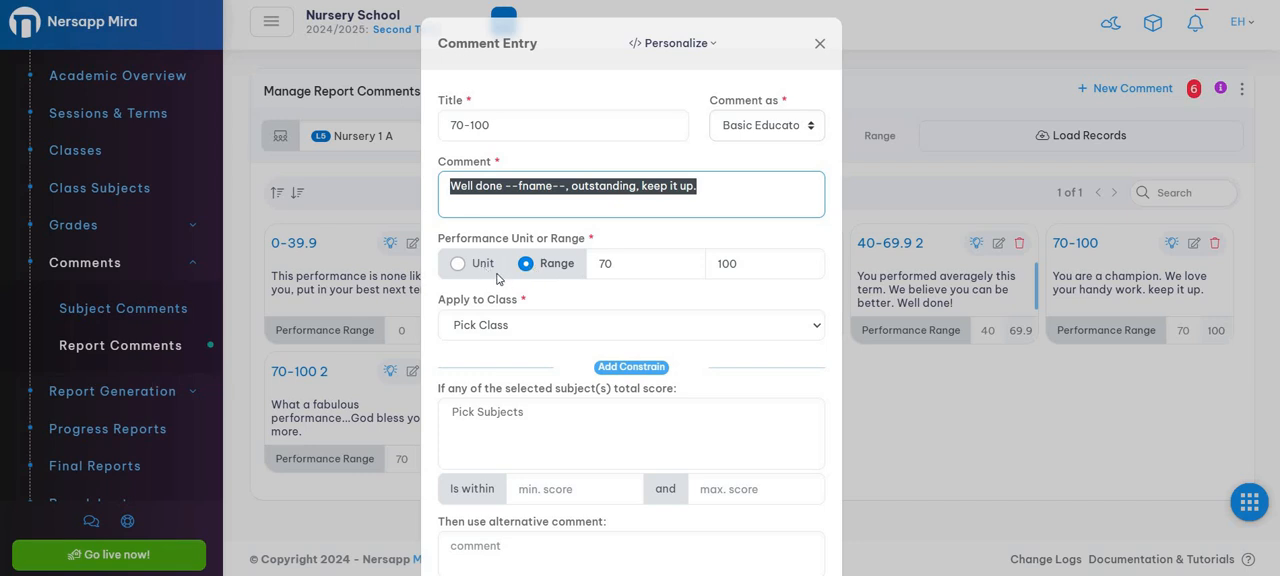
pyautogui.click(537, 327)
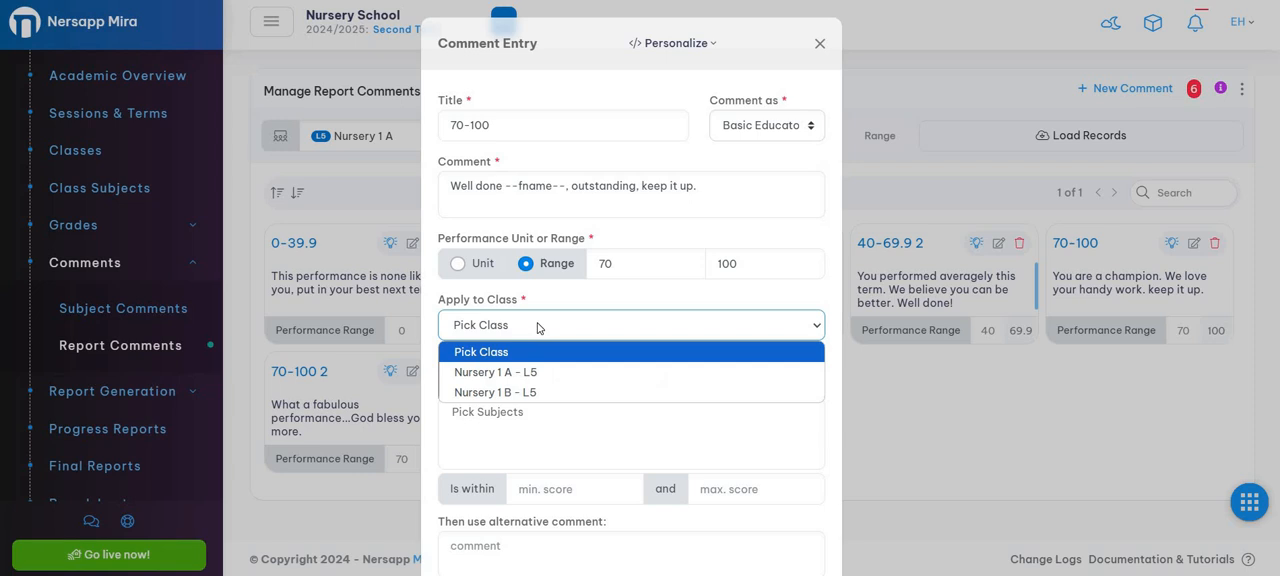
pyautogui.click(556, 380)
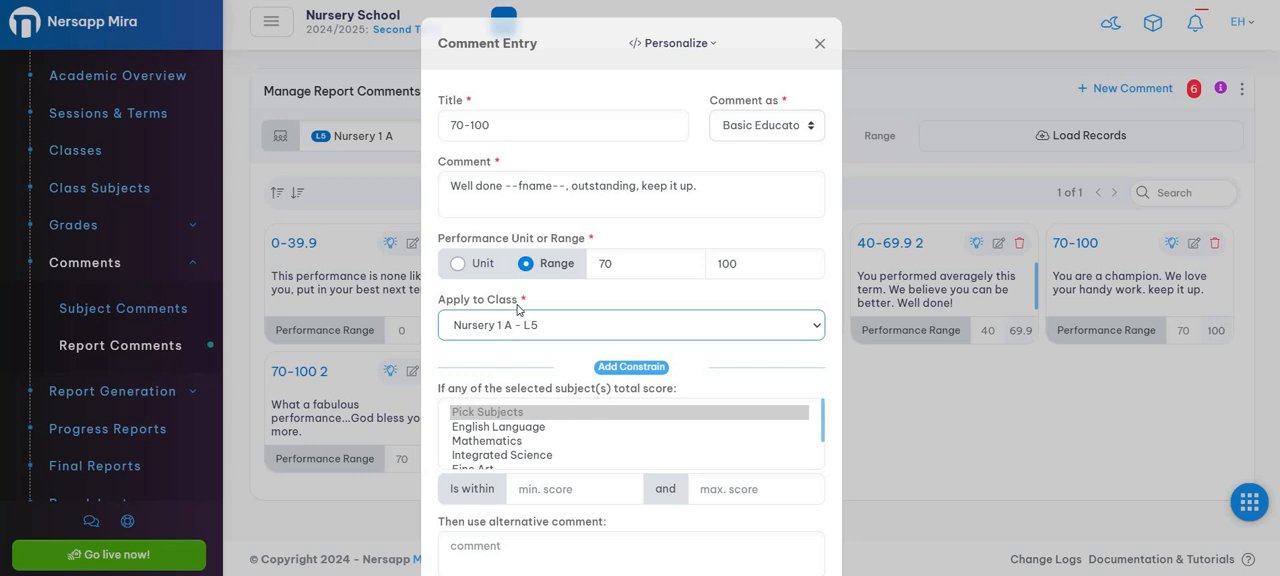
pyautogui.scroll(-1, 535, 310)
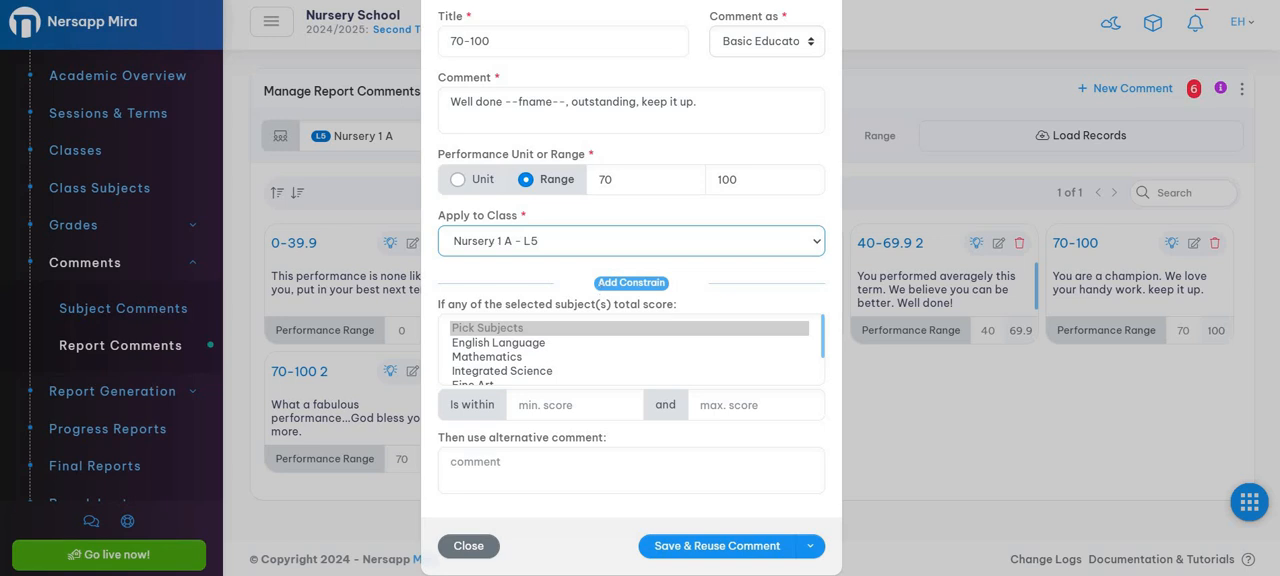
pyautogui.click(626, 283)
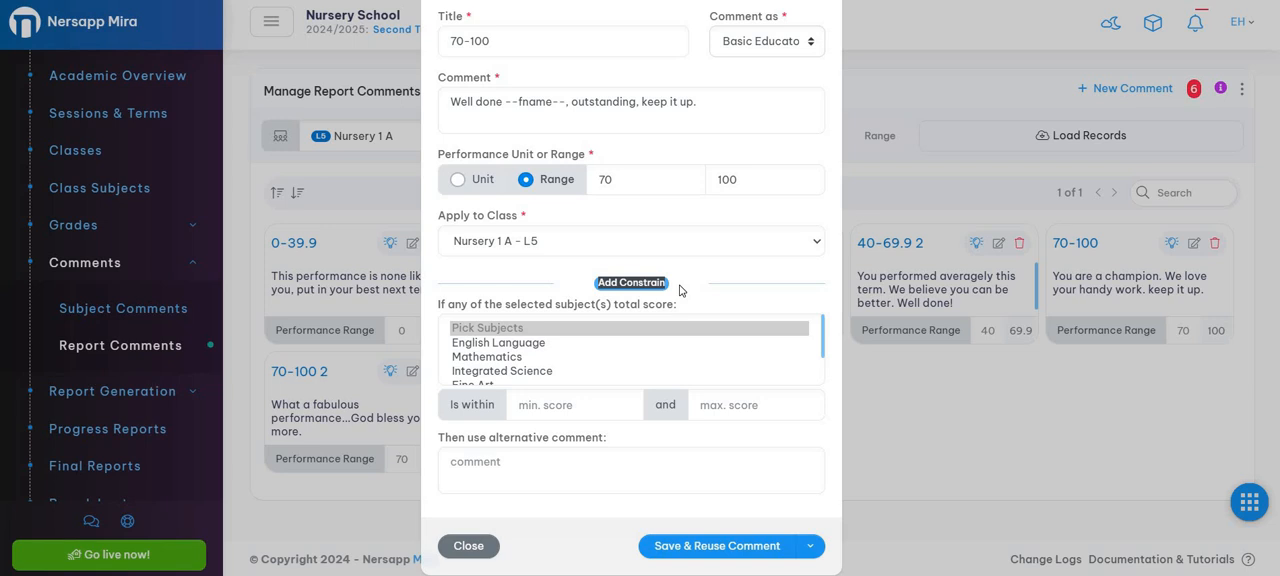
pyautogui.click(706, 101)
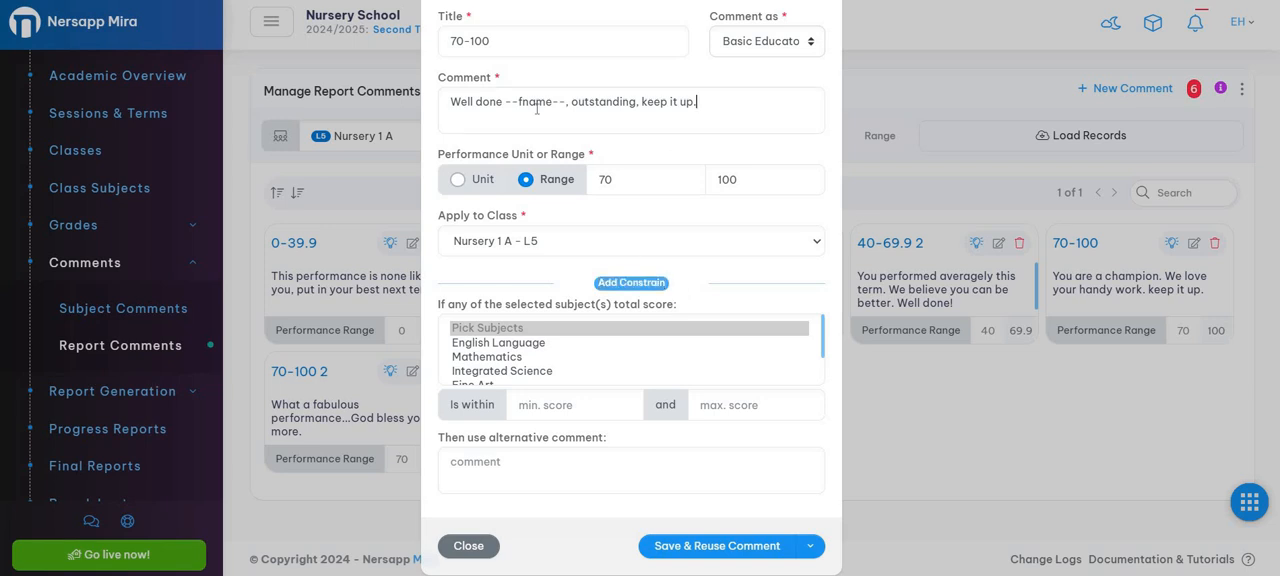
# Step: Pick English Language and Mathematics as the subjects for the comment's score constraint
pyautogui.moveTo(537, 108); pyautogui.dragTo(446, 104)
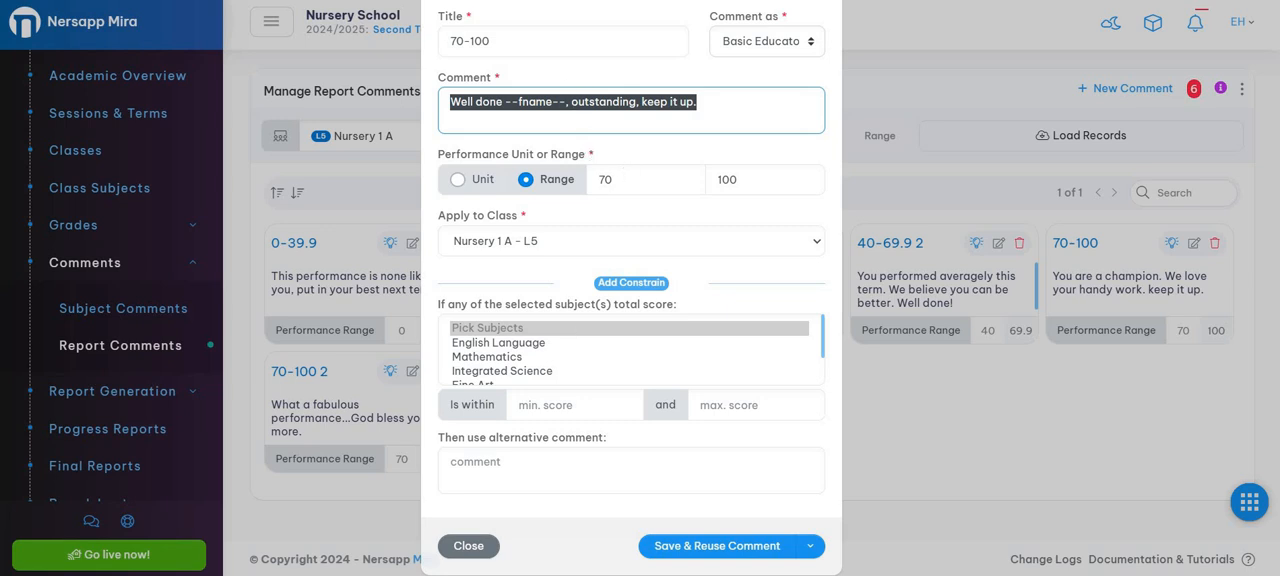
pyautogui.click(540, 345)
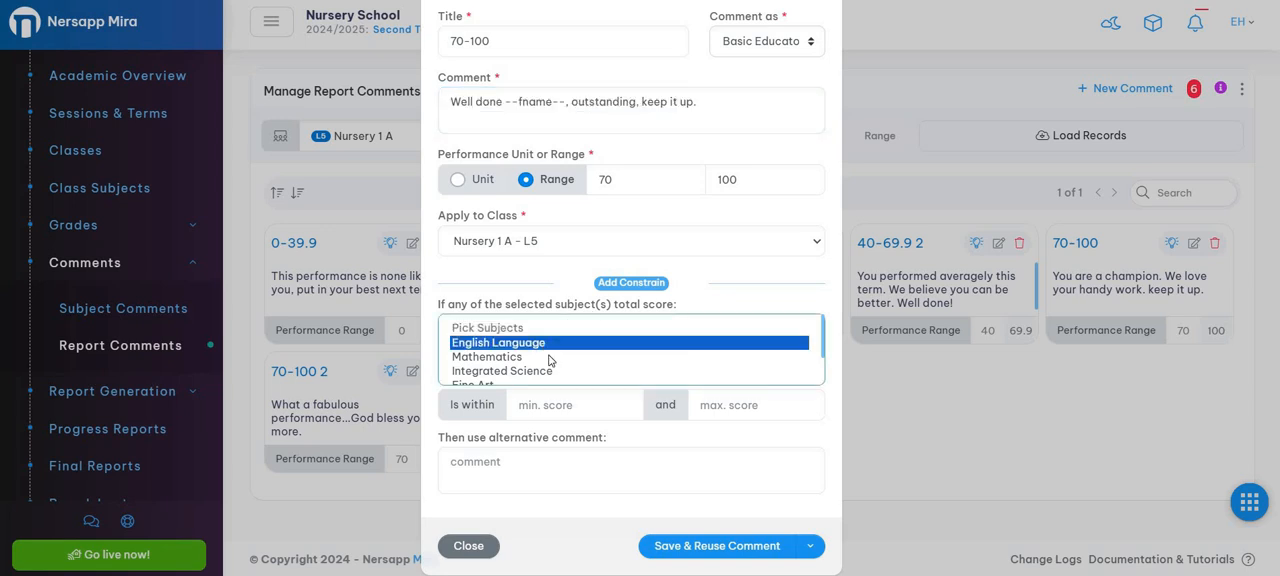
pyautogui.keyDown('ctrl'); pyautogui.click(549, 360); pyautogui.keyUp('ctrl')
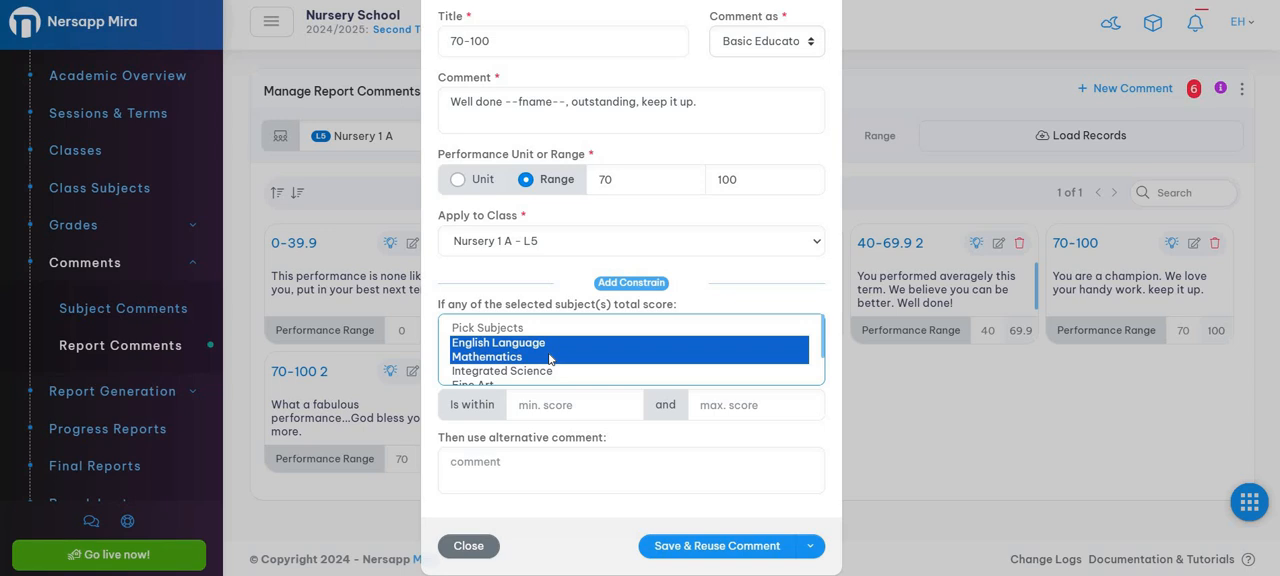
# Step: Set the constraint's total score range to a minimum of 0 and a maximum of 39.9
pyautogui.click(560, 405)
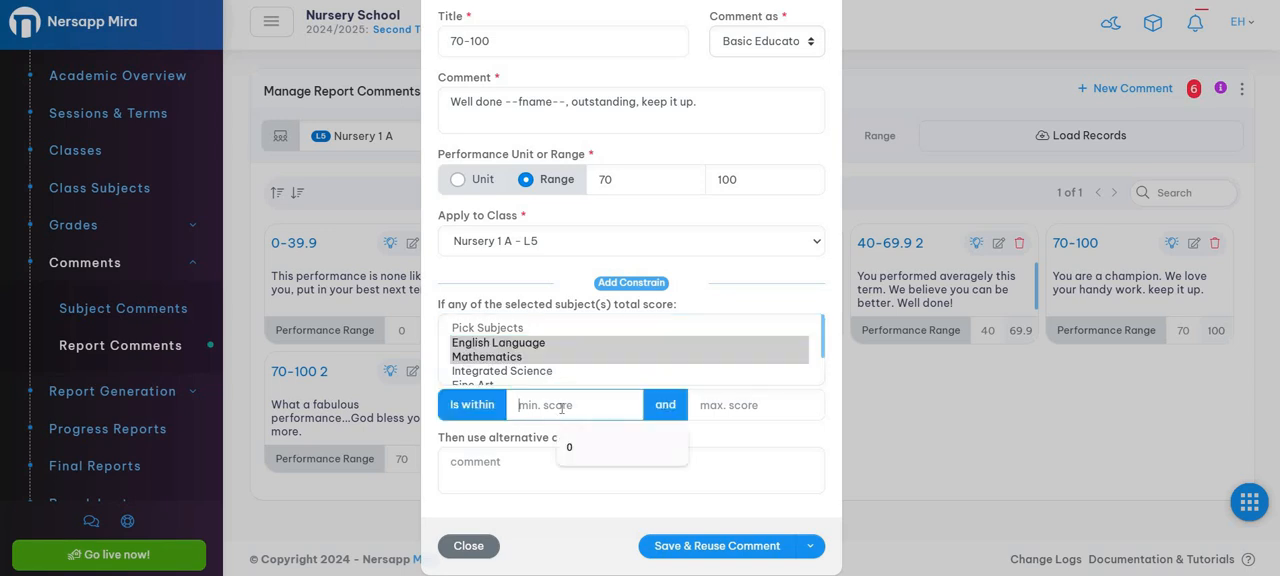
pyautogui.write('0')
pyautogui.press('Tab')
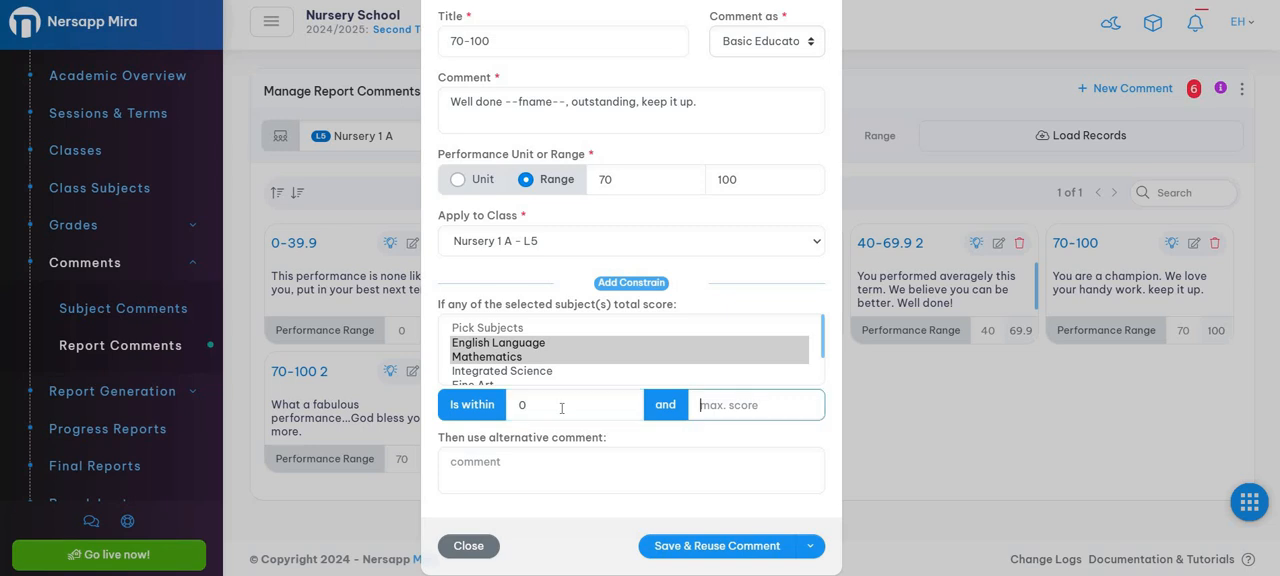
pyautogui.write('39.9')
# Step: Write the alternative comment "Well done but you failed in the crucial subjects." for the constraint
pyautogui.click(525, 469)
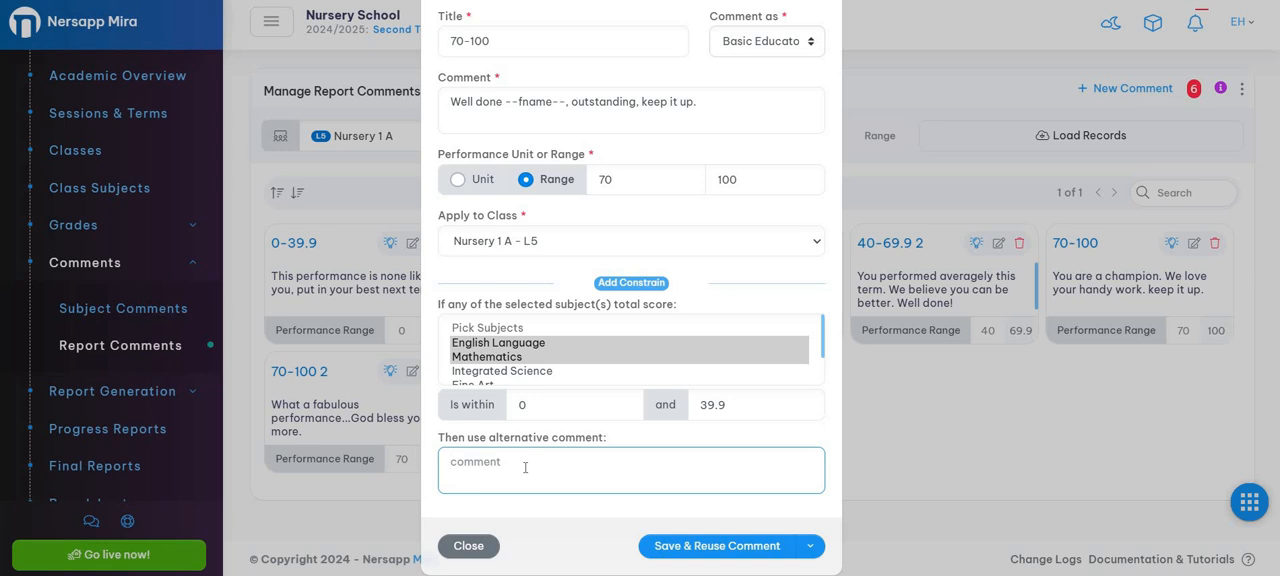
pyautogui.write('Well done but you failed in th')
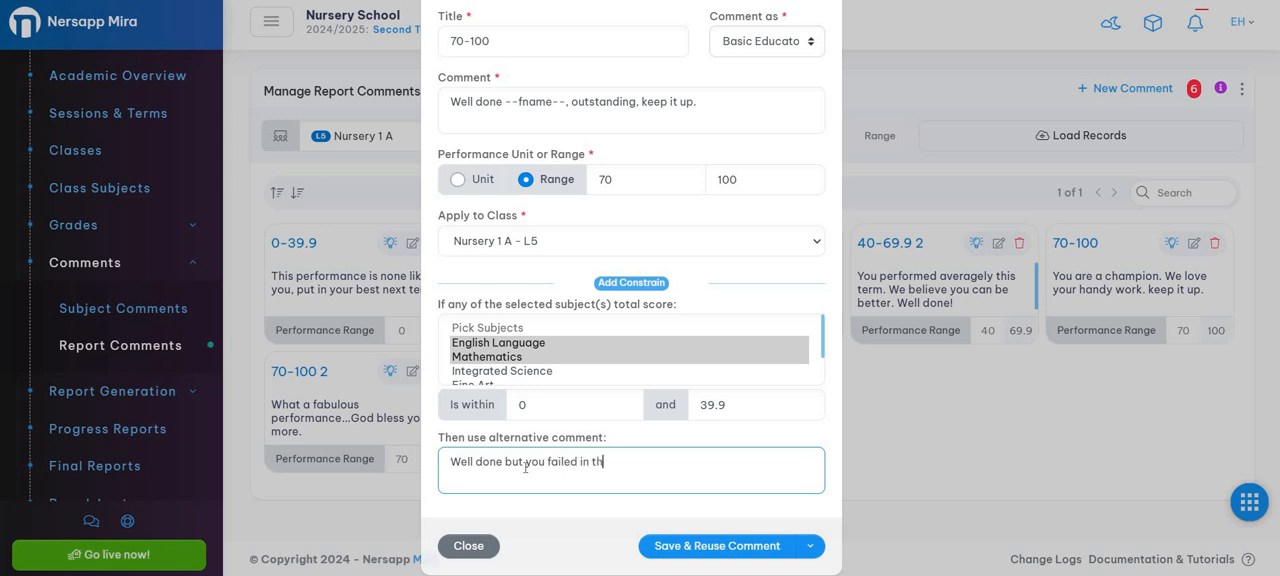
pyautogui.write('e crucial subjects.')
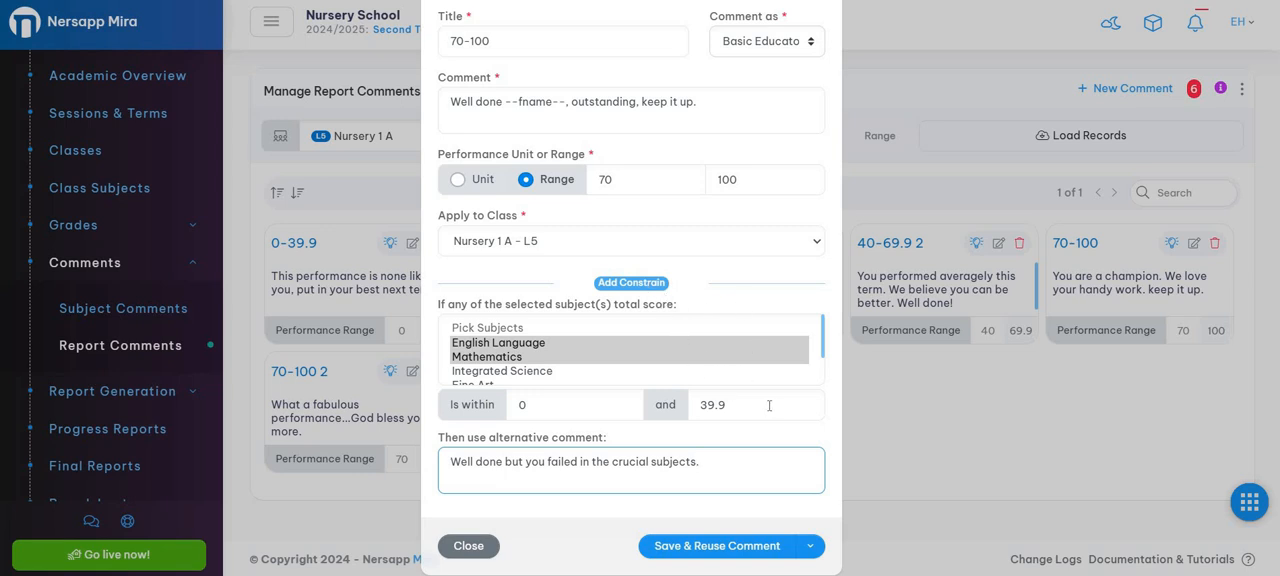
# Step: Keep Nursery 1 A - L5 as the class and save the new 70-100 comment without reusing the form
pyautogui.scroll(-1, 770, 405)
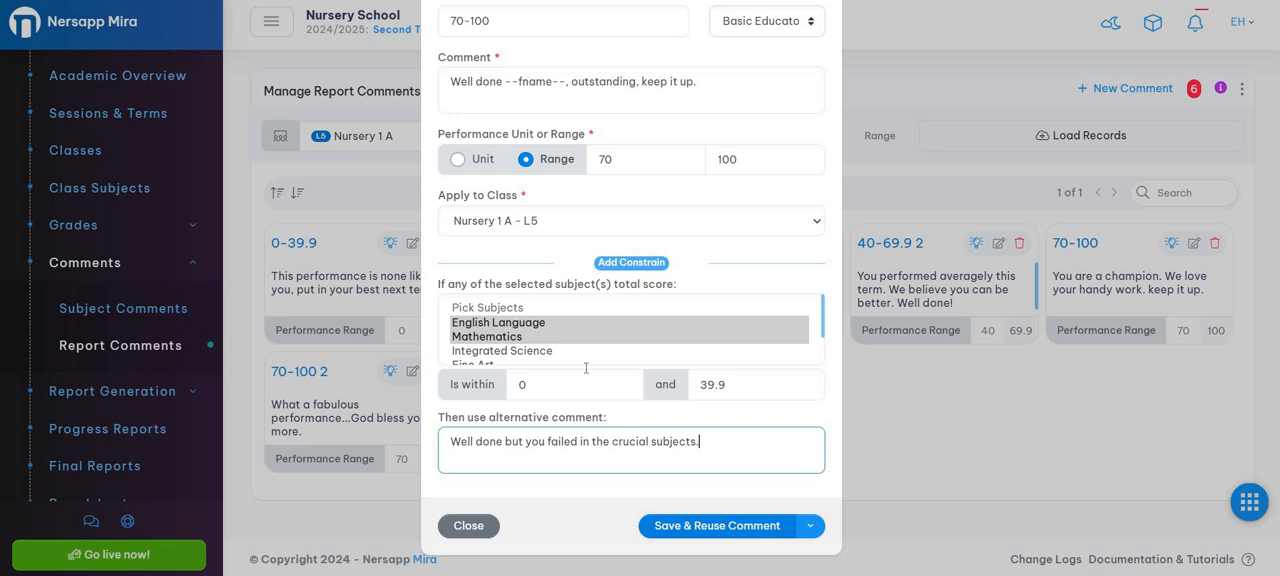
pyautogui.click(560, 230)
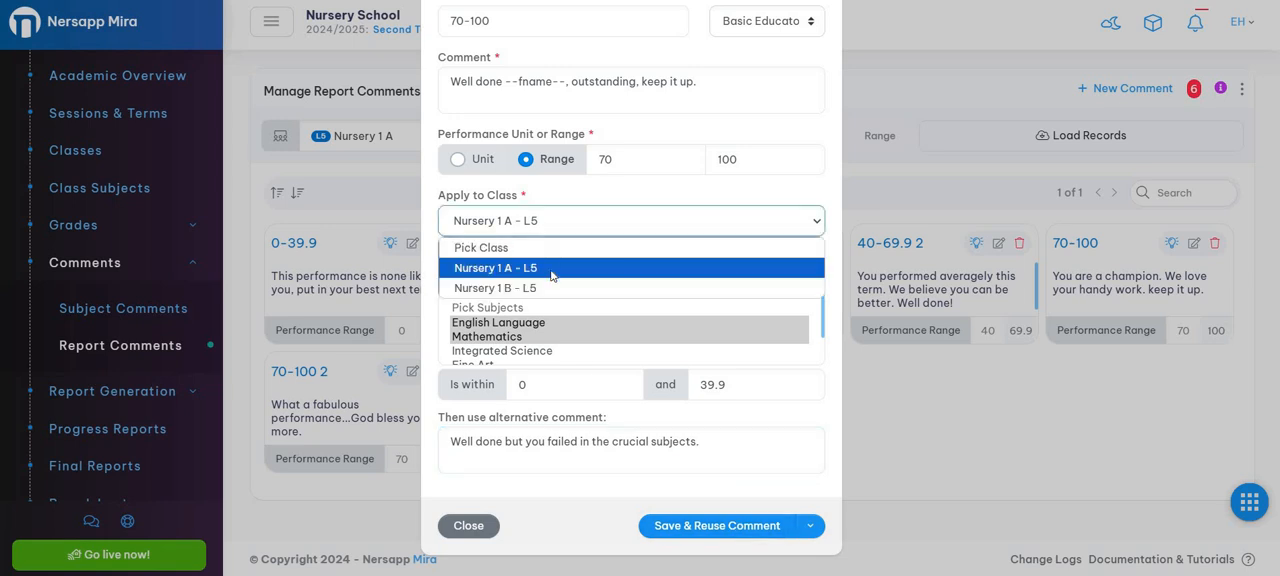
pyautogui.click(676, 483)
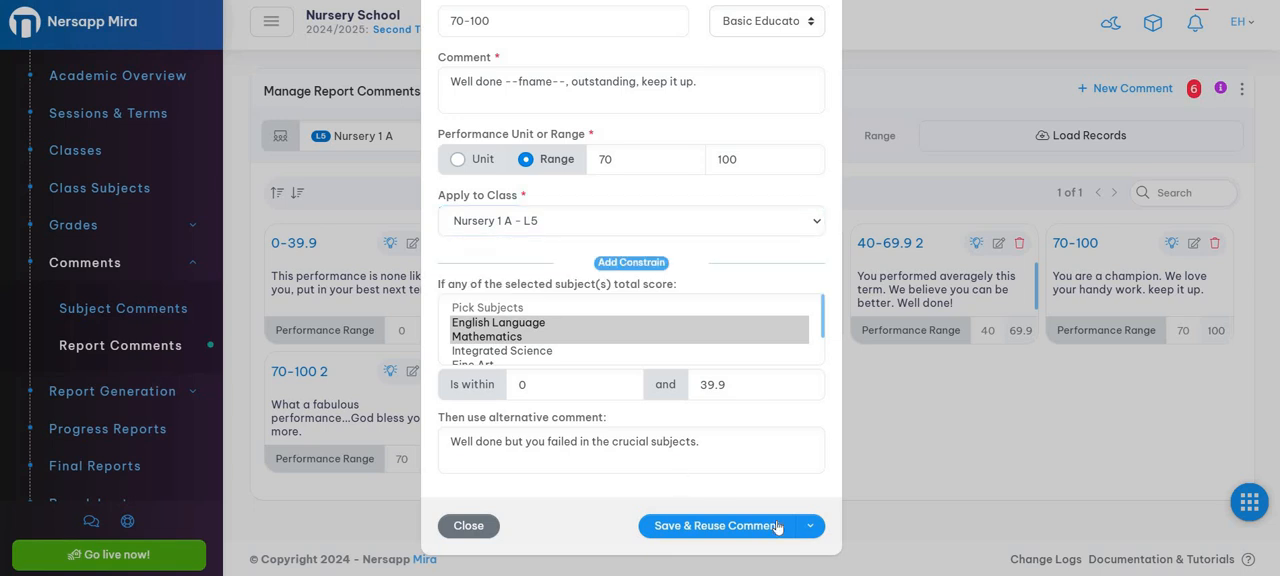
pyautogui.click(810, 526)
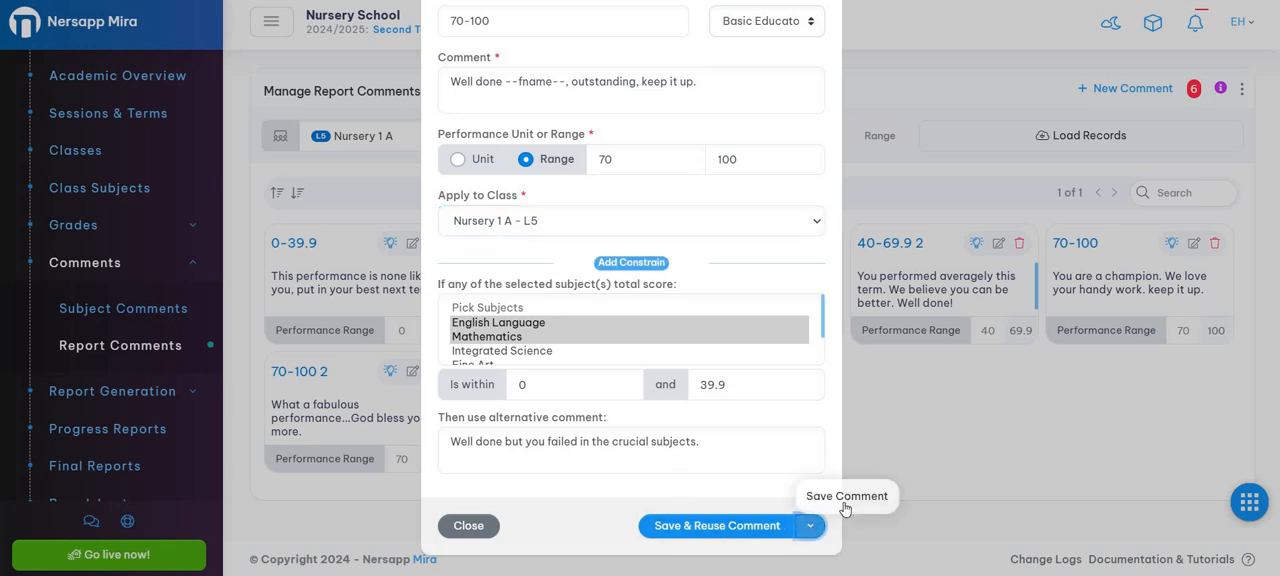
pyautogui.click(843, 505)
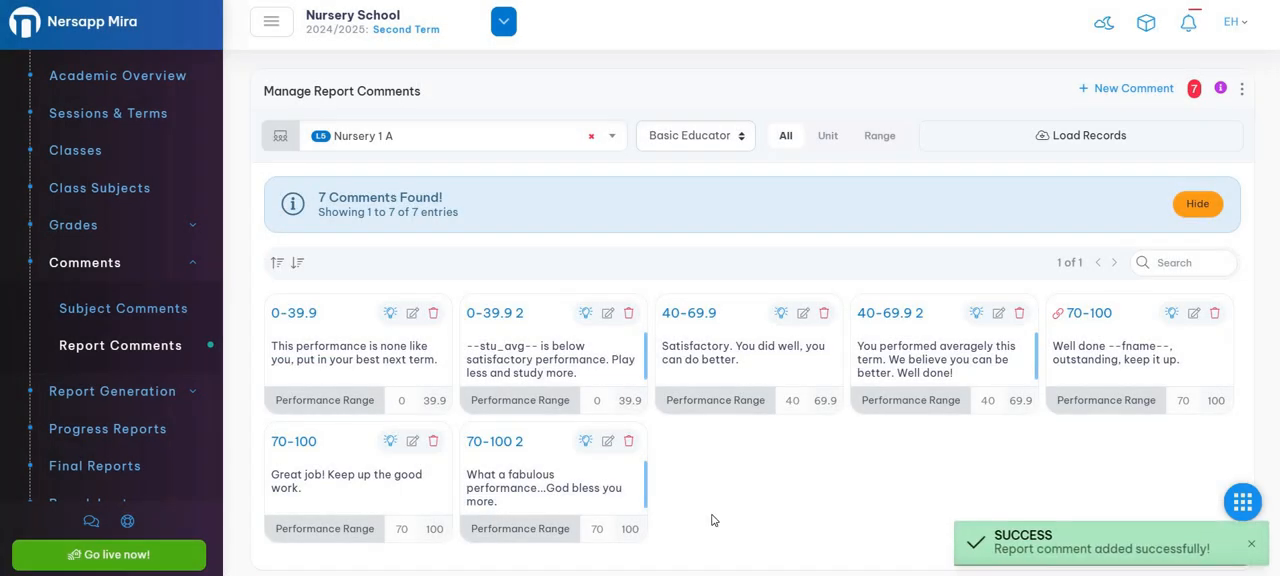
pyautogui.tripleClick(511, 493)
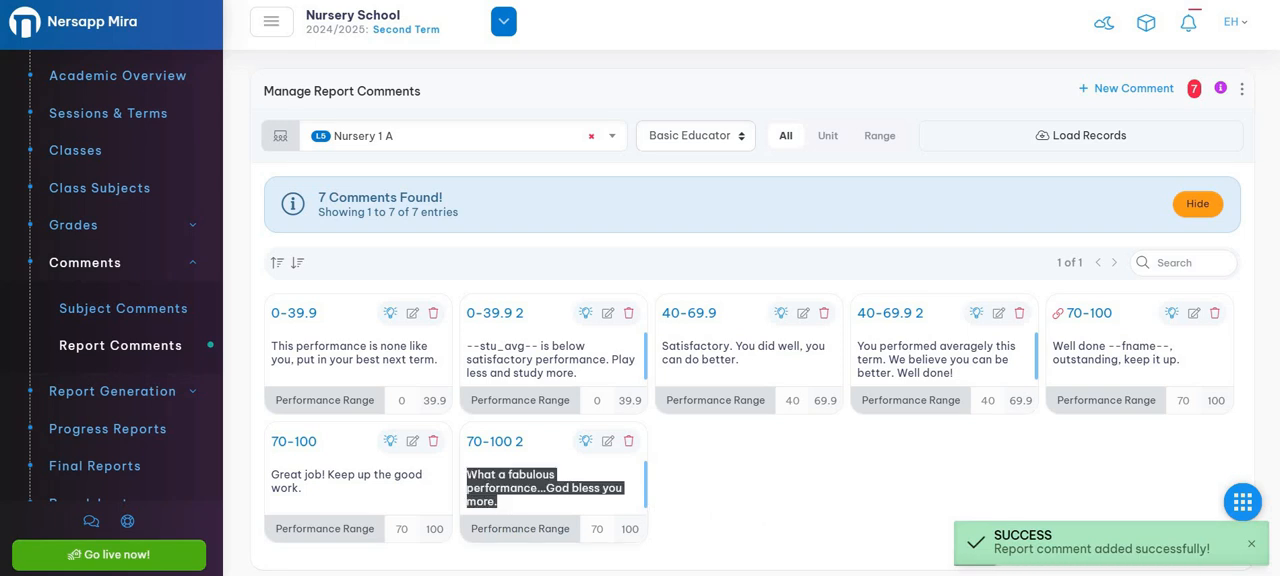